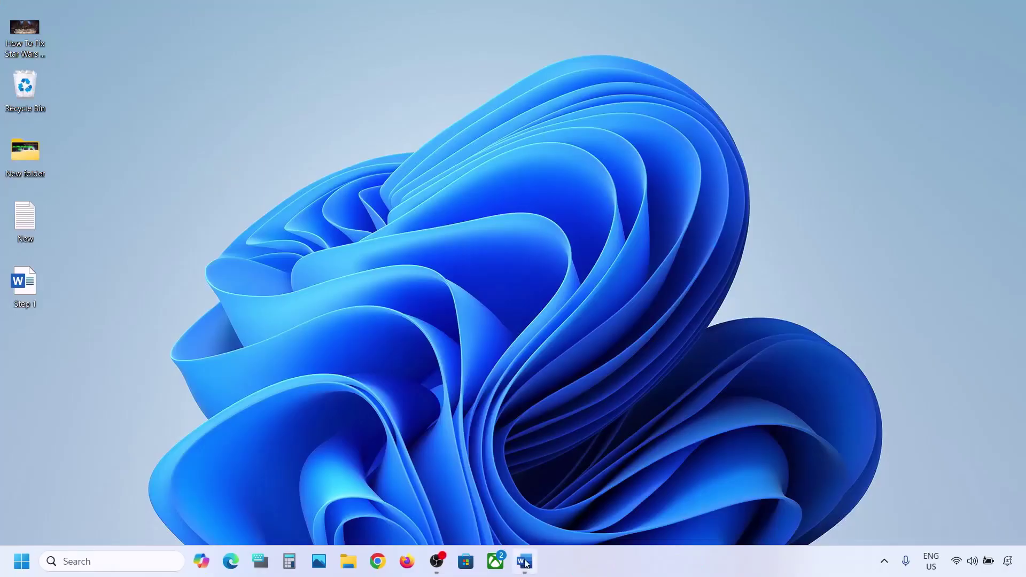
# Step: Highlight the step 1 instruction in the Word notes, and open the Services console through a Windows search for "services"
pyautogui.click(524, 562)
pyautogui.moveTo(187, 217); pyautogui.dragTo(614, 219)
pyautogui.click(80, 560)
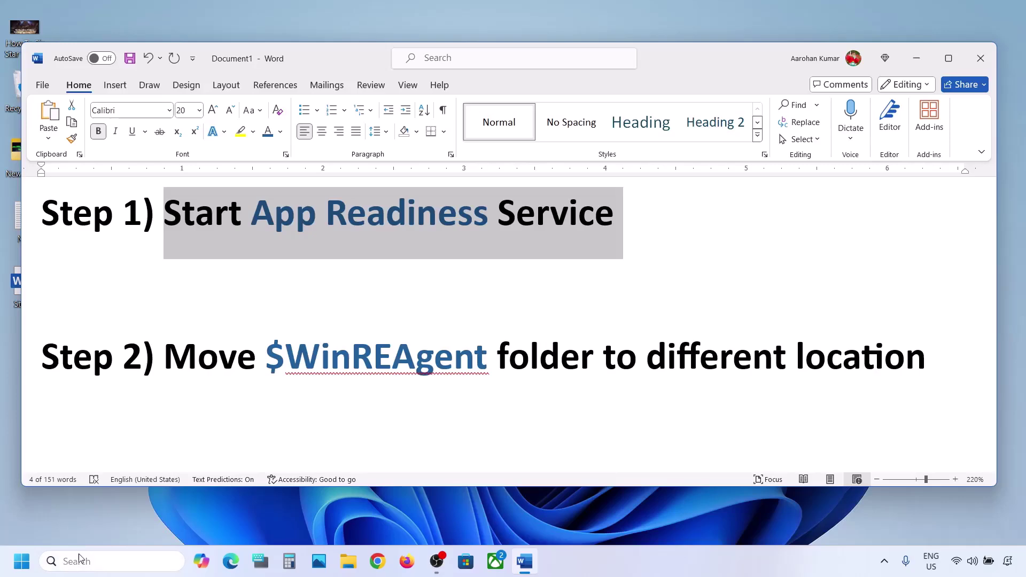
pyautogui.write('services')
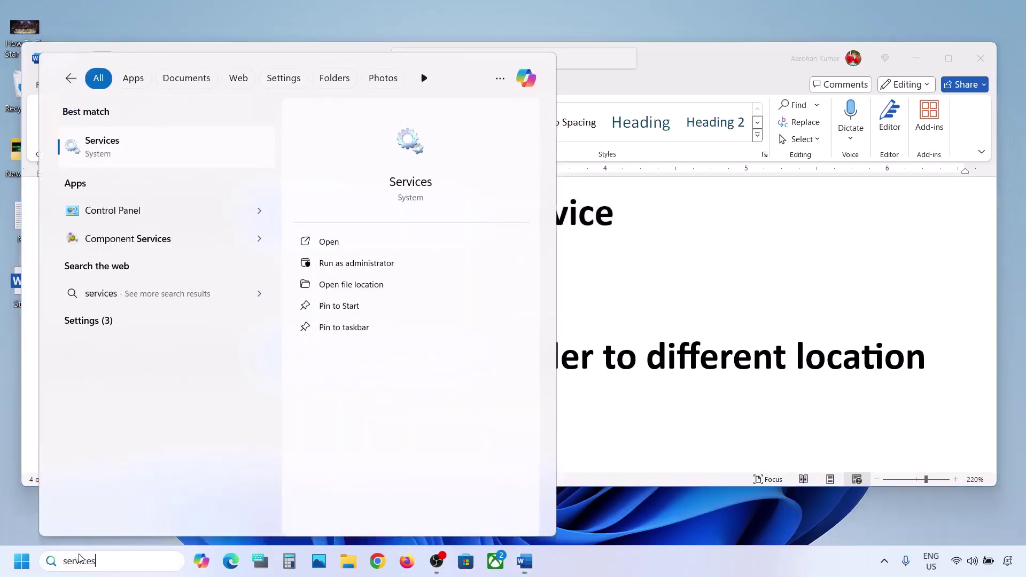
pyautogui.click(128, 155)
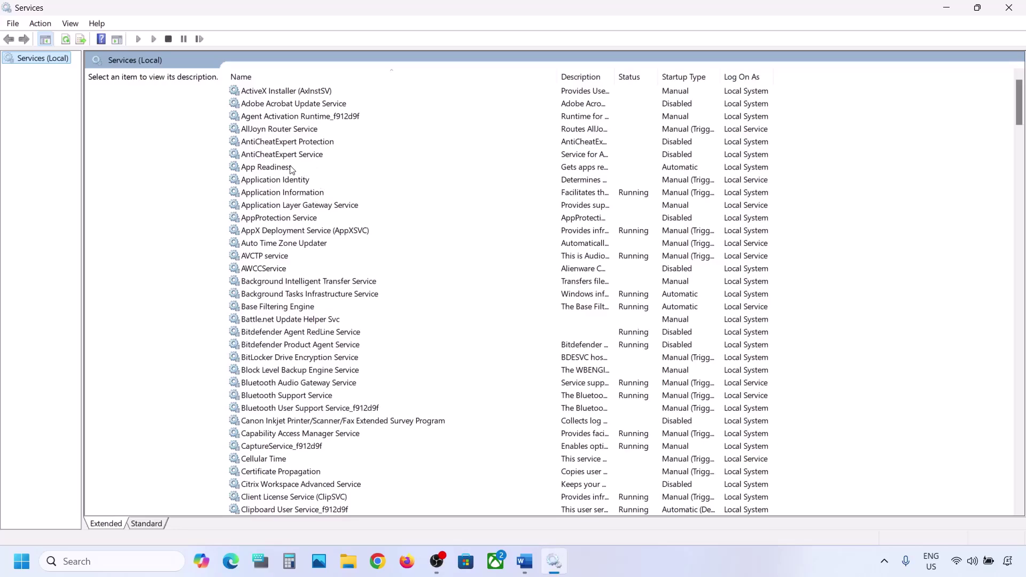
# Step: Set the App Readiness service's startup type to Automatic, start the service and close its properties
pyautogui.click(292, 169)
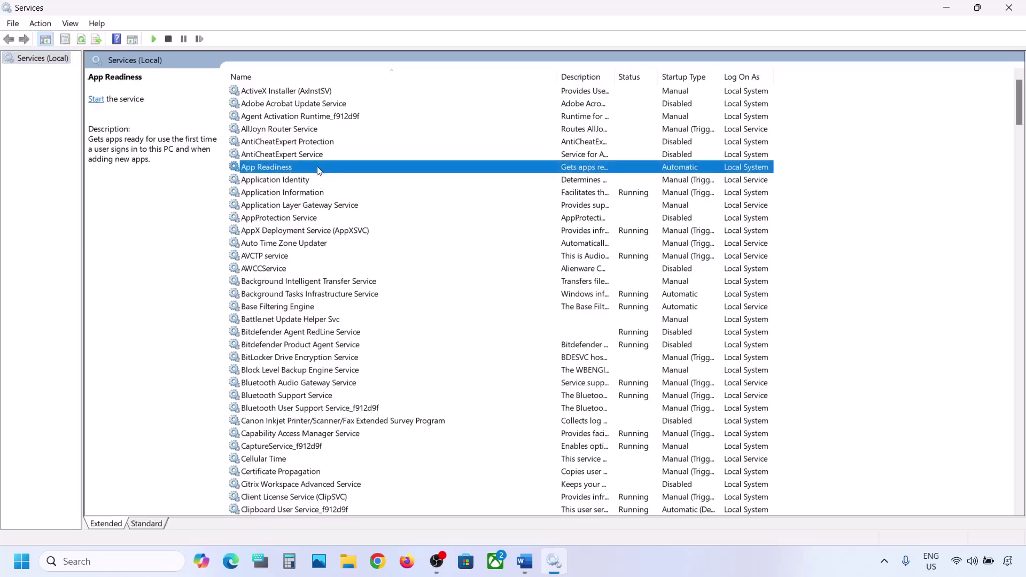
pyautogui.doubleClick(319, 170)
pyautogui.click(476, 267)
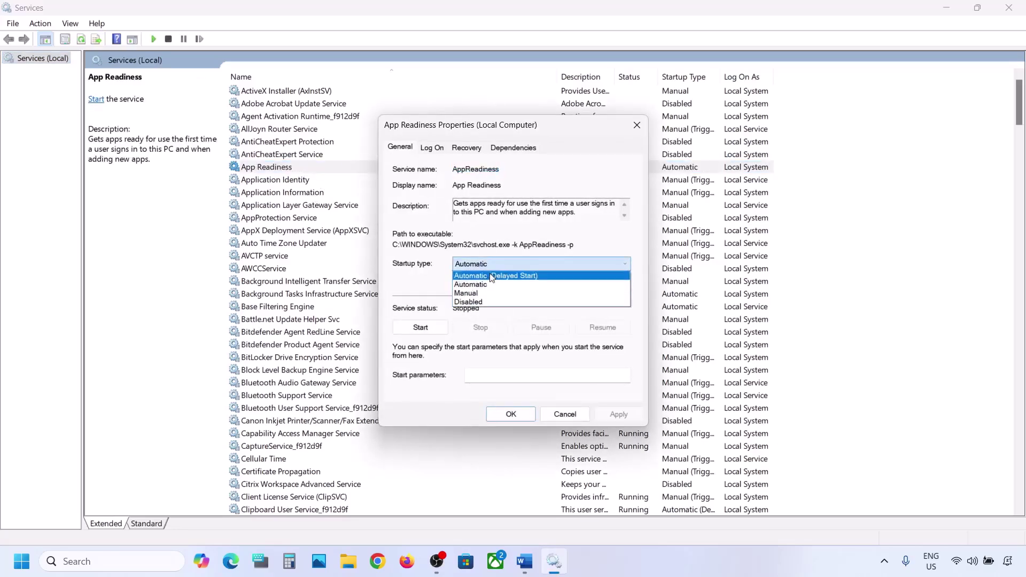
pyautogui.click(487, 285)
pyautogui.click(617, 418)
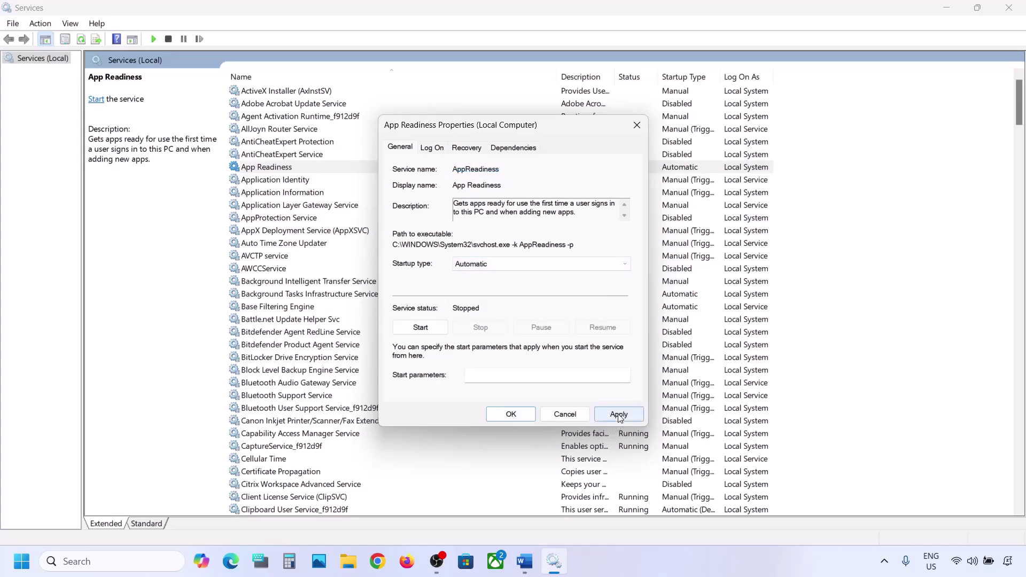
pyautogui.click(420, 327)
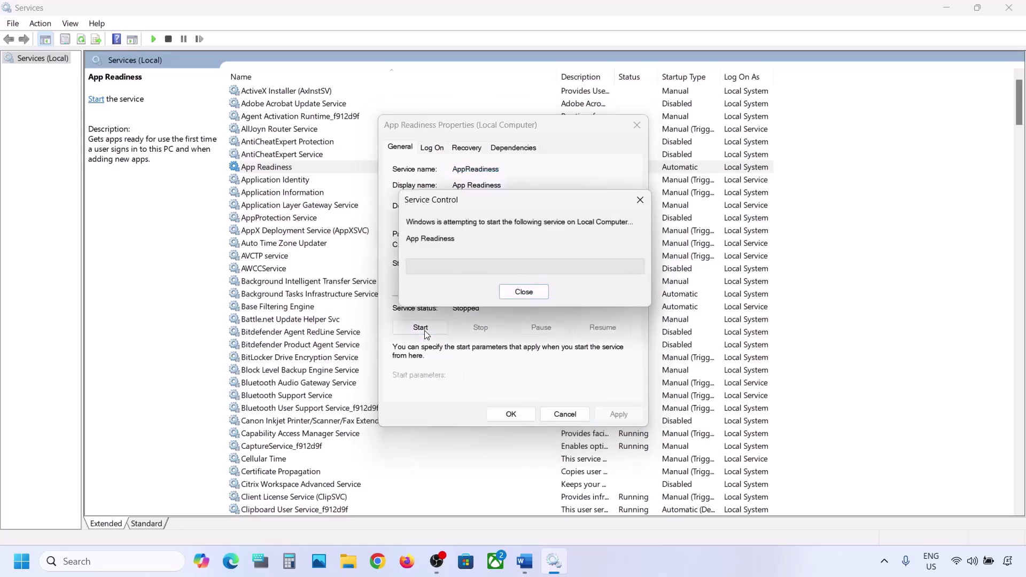
pyautogui.click(514, 414)
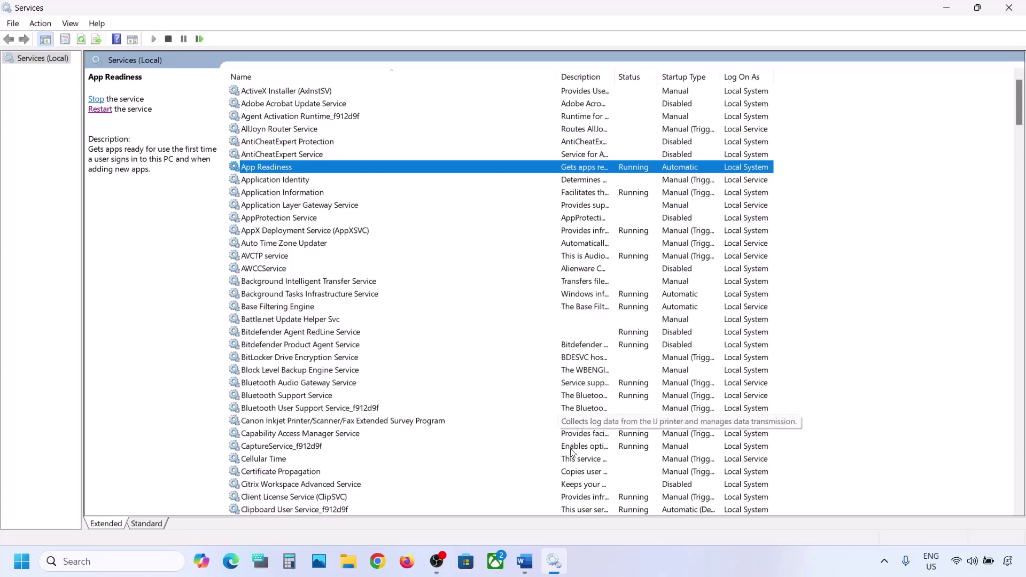
# Step: Highlight $WinREAgent in the Word notes, and select the $WinREAgent folder on the C: drive in File Explorer
pyautogui.click(524, 561)
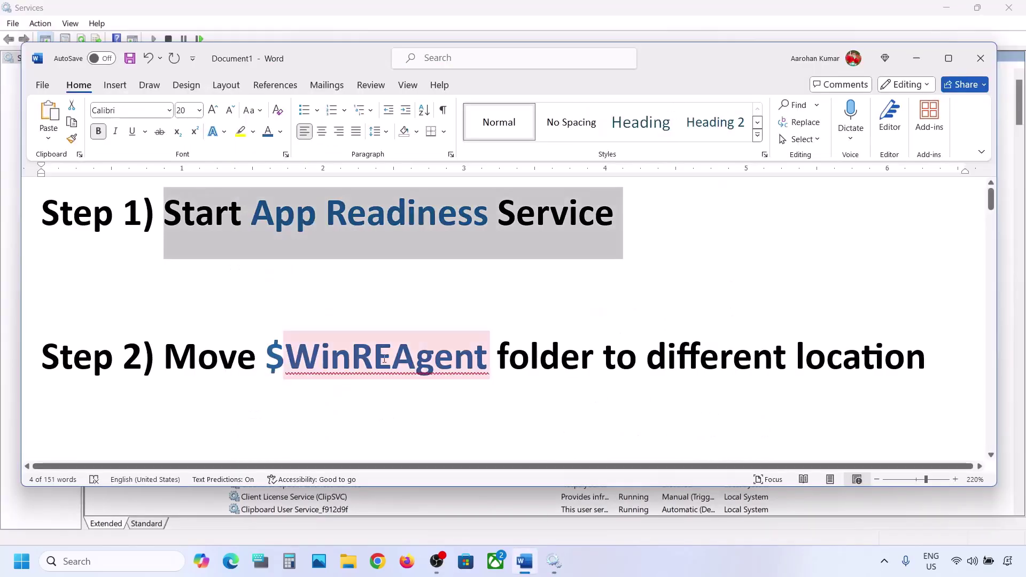
pyautogui.doubleClick(272, 355)
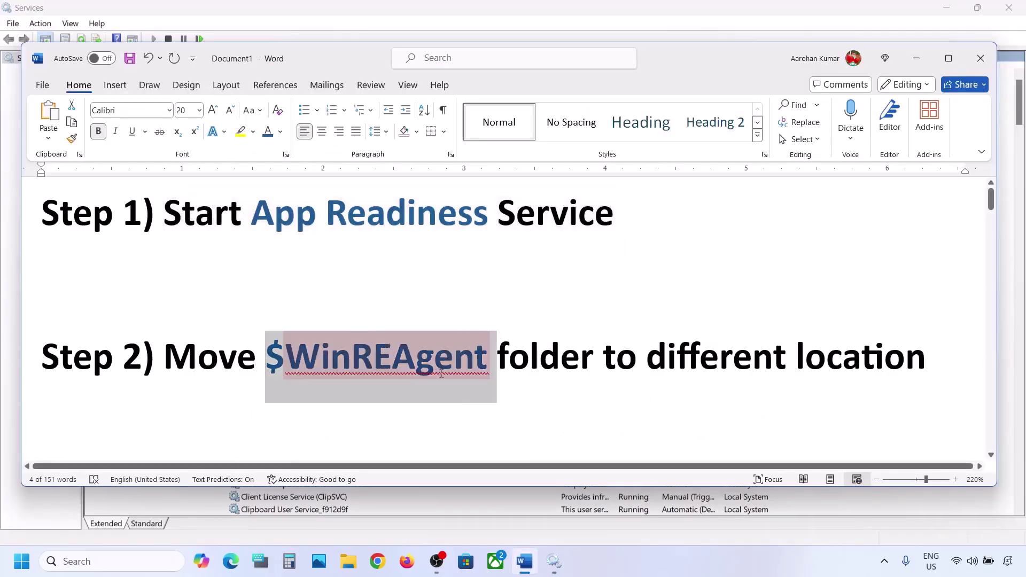
pyautogui.click(348, 561)
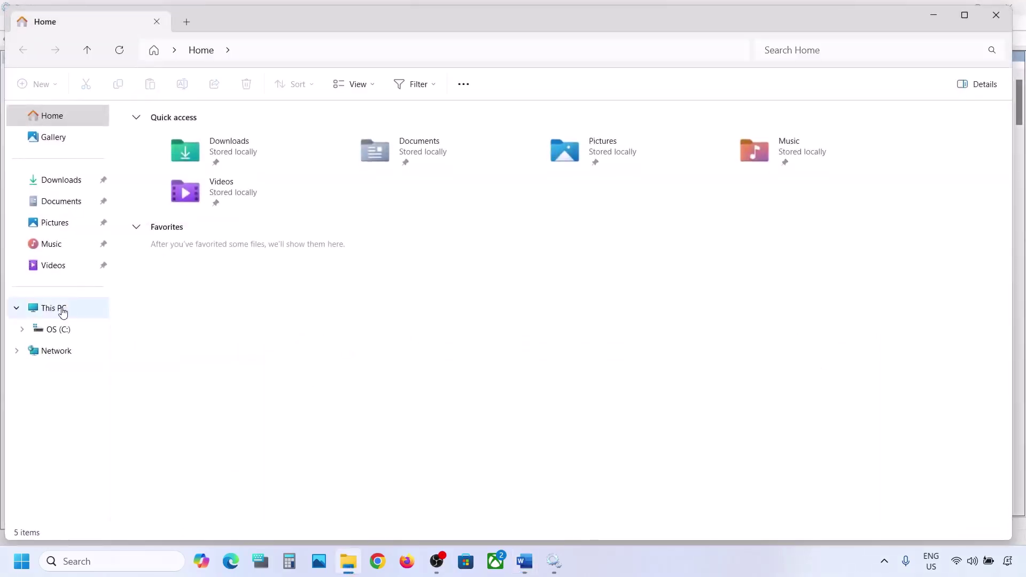
pyautogui.click(68, 312)
pyautogui.doubleClick(208, 150)
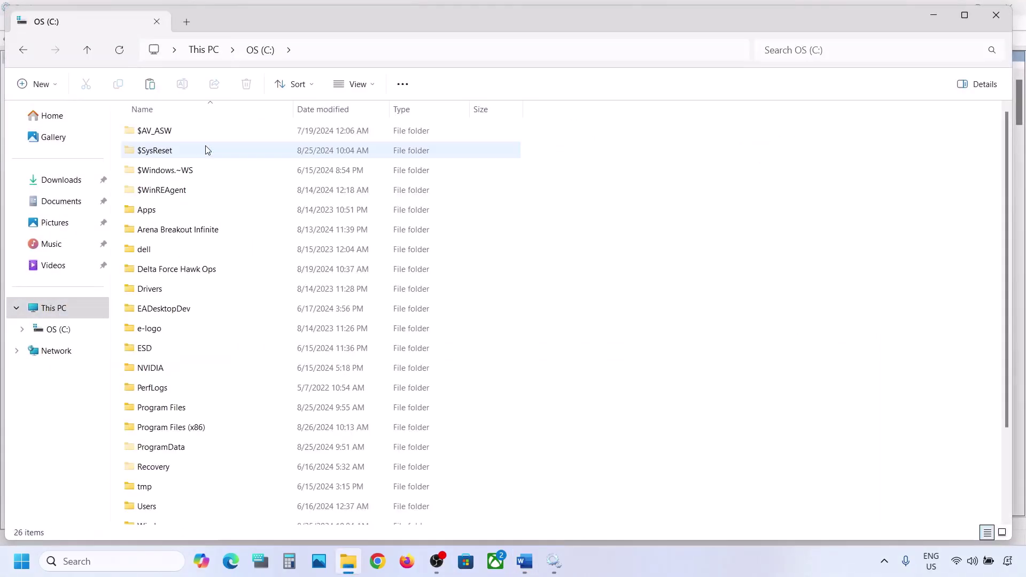
pyautogui.click(175, 192)
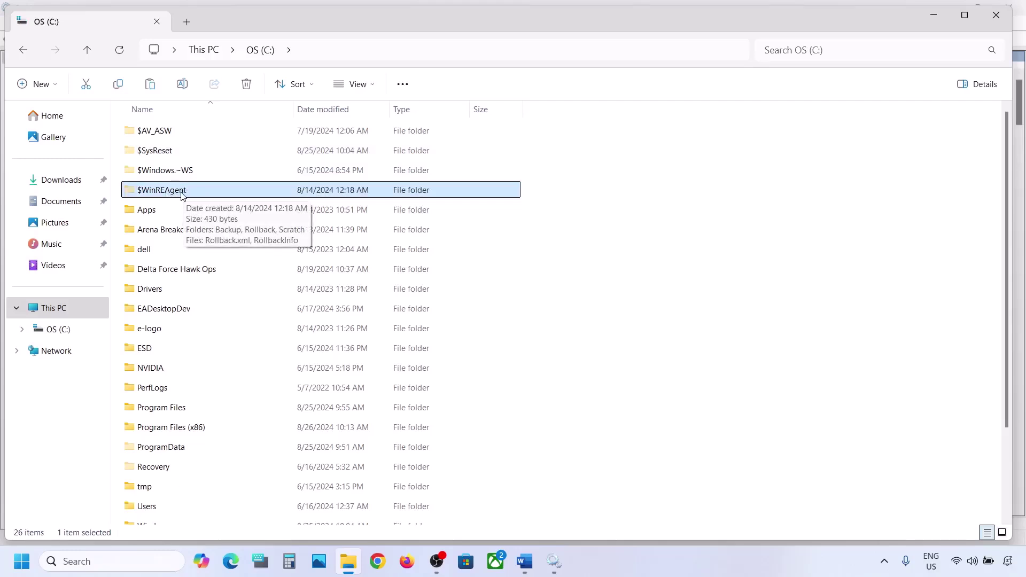
# Step: Check the Hidden items display option in File Explorer without changing it, keeping the $WinREAgent folder selected
pyautogui.click(357, 84)
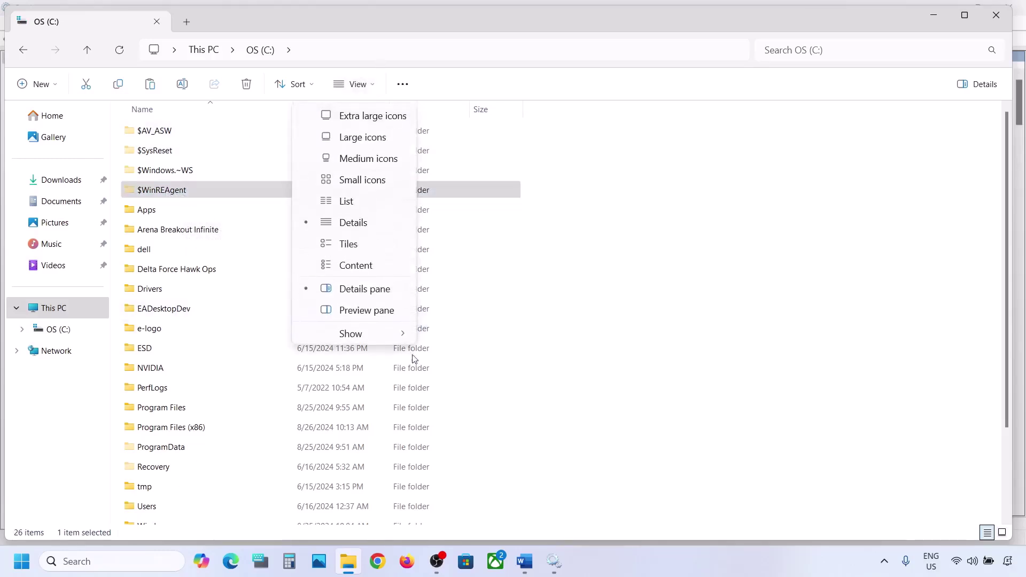
pyautogui.moveTo(380, 337)
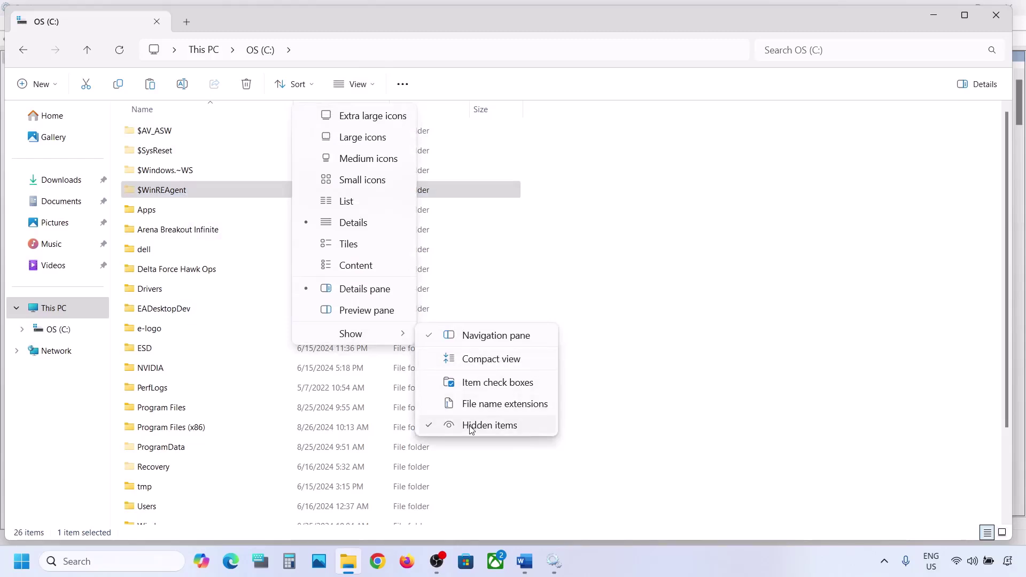
pyautogui.click(209, 190)
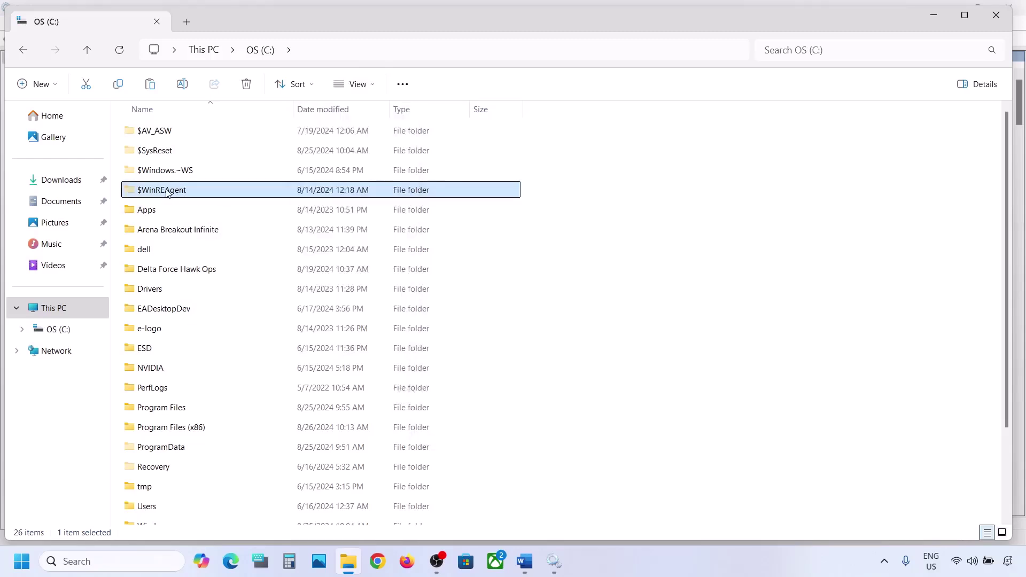
pyautogui.moveTo(193, 193)
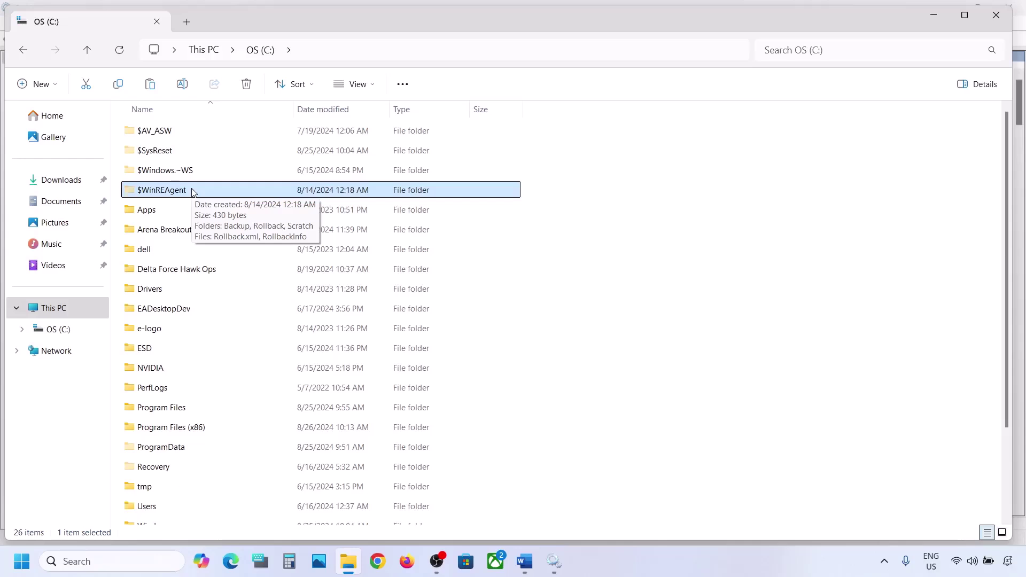
# Step: Copy the $WinREAgent folder from the C: drive to the desktop
pyautogui.rightClick(170, 192)
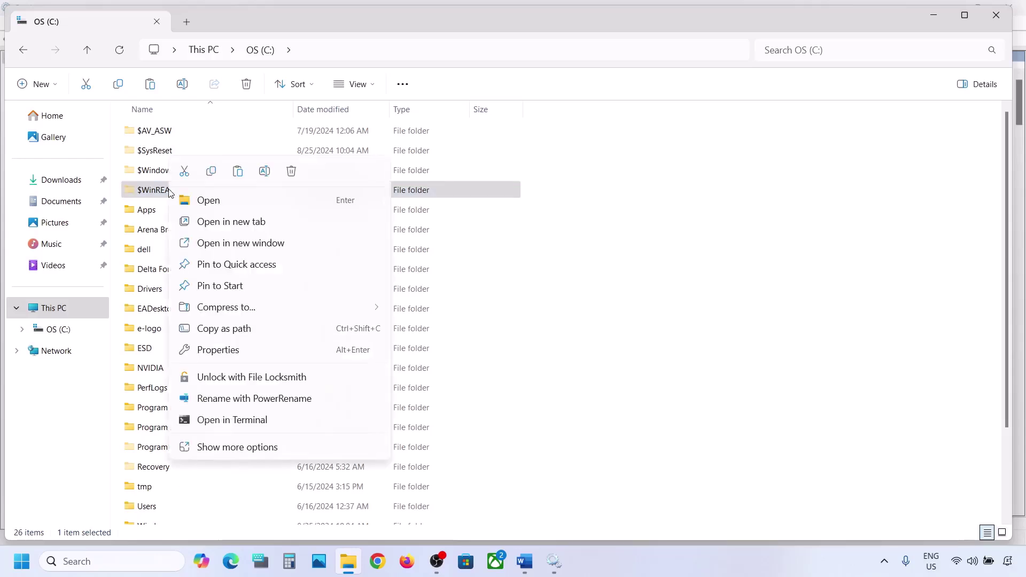
pyautogui.click(212, 175)
pyautogui.press('super+d')
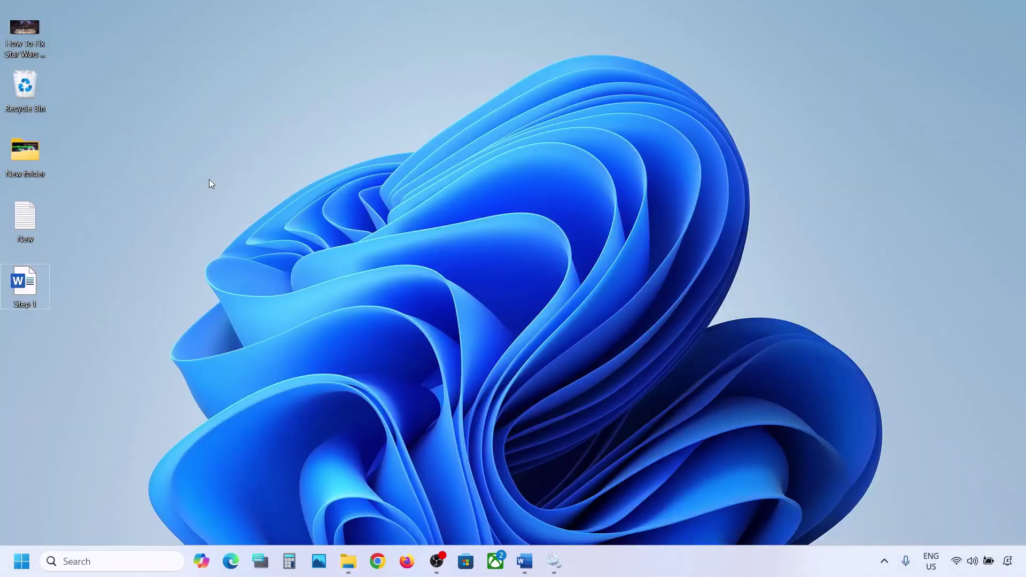
pyautogui.hotkey('ctrl', 'v')
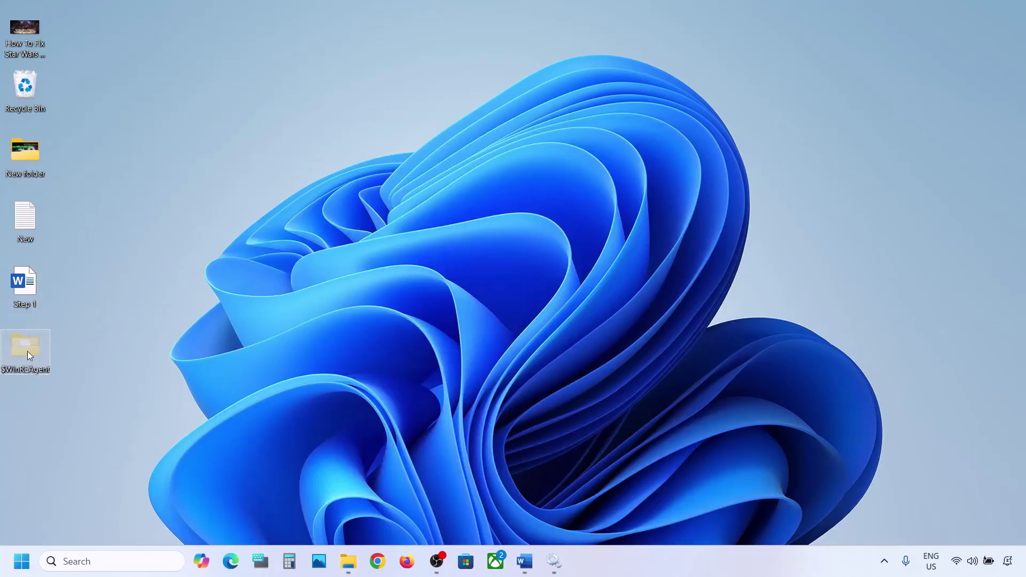
# Step: Delete the original $WinREAgent folder from the C: drive in File Explorer
pyautogui.click(348, 561)
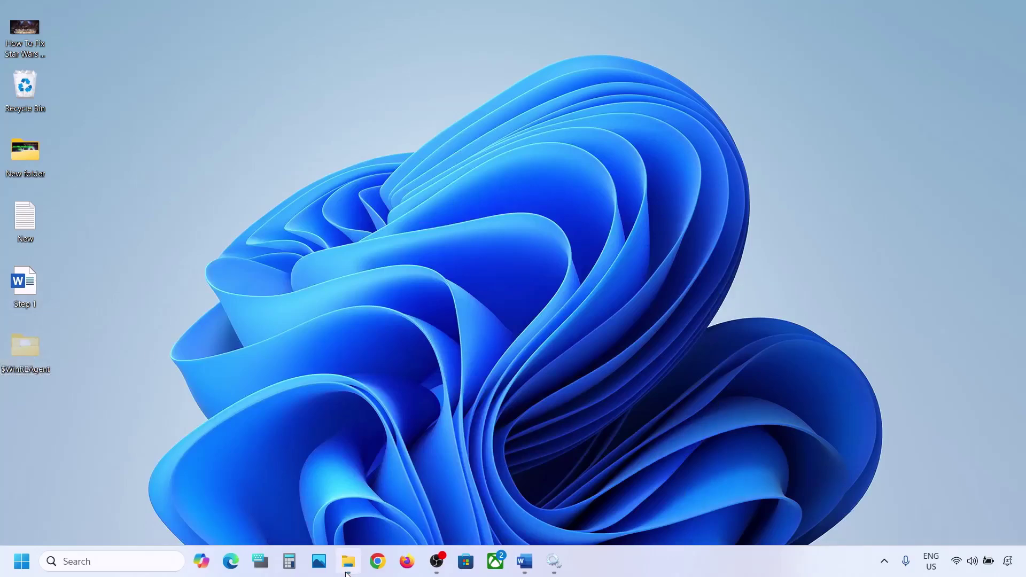
pyautogui.rightClick(170, 190)
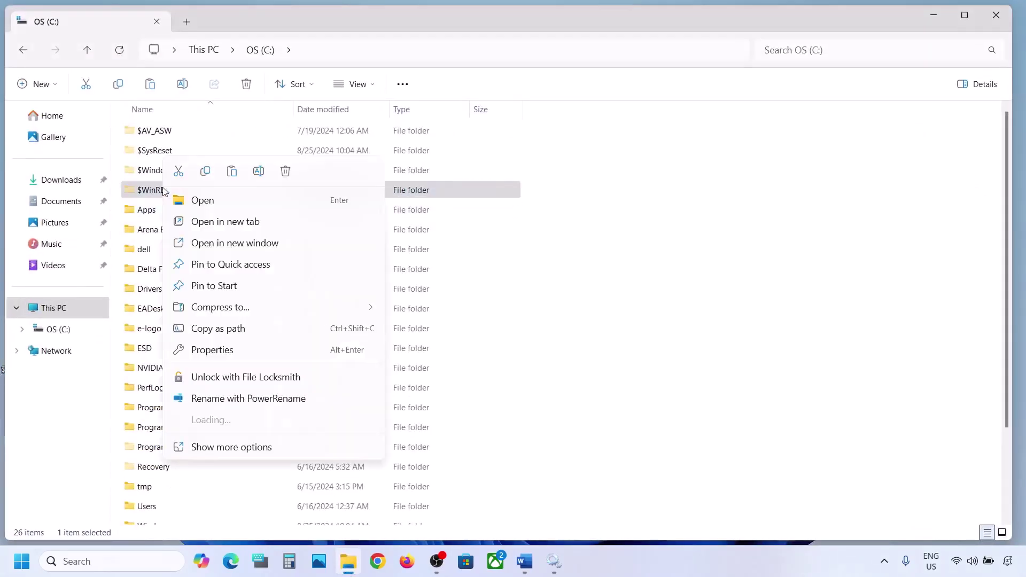
pyautogui.click(285, 172)
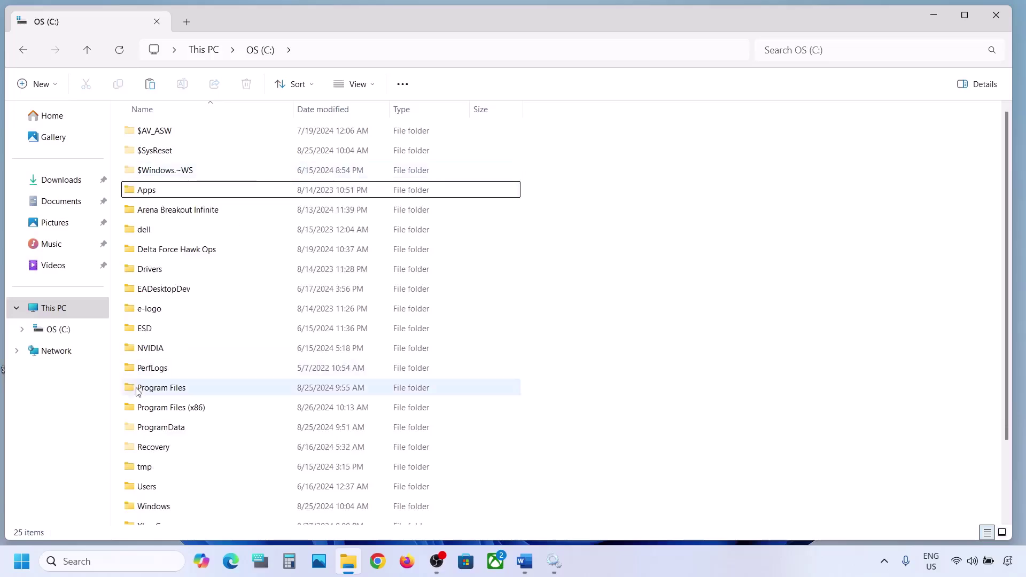
# Step: View the Windows Update page in Settings, and minimize the Settings window
pyautogui.press('super+i')
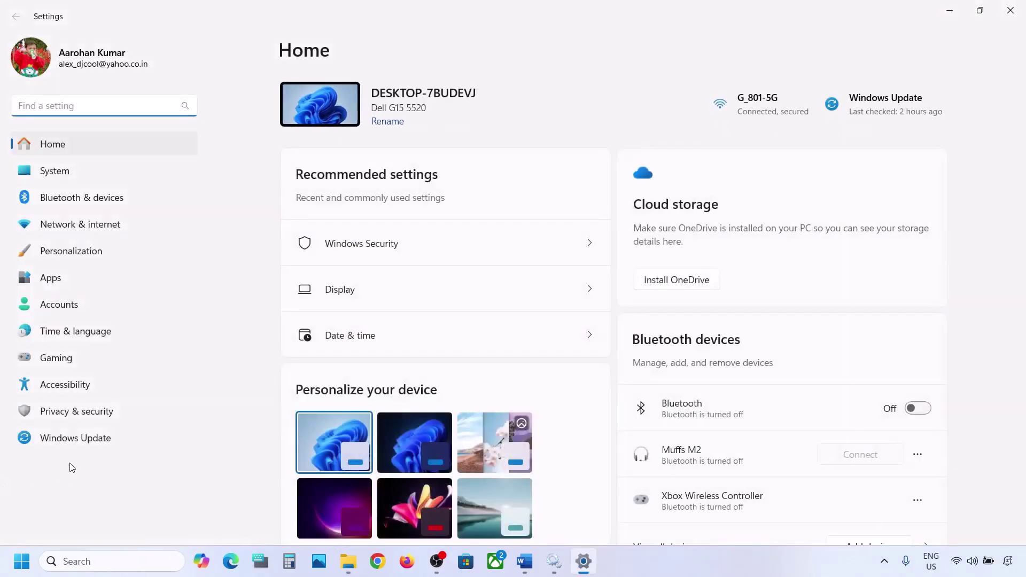
pyautogui.click(75, 443)
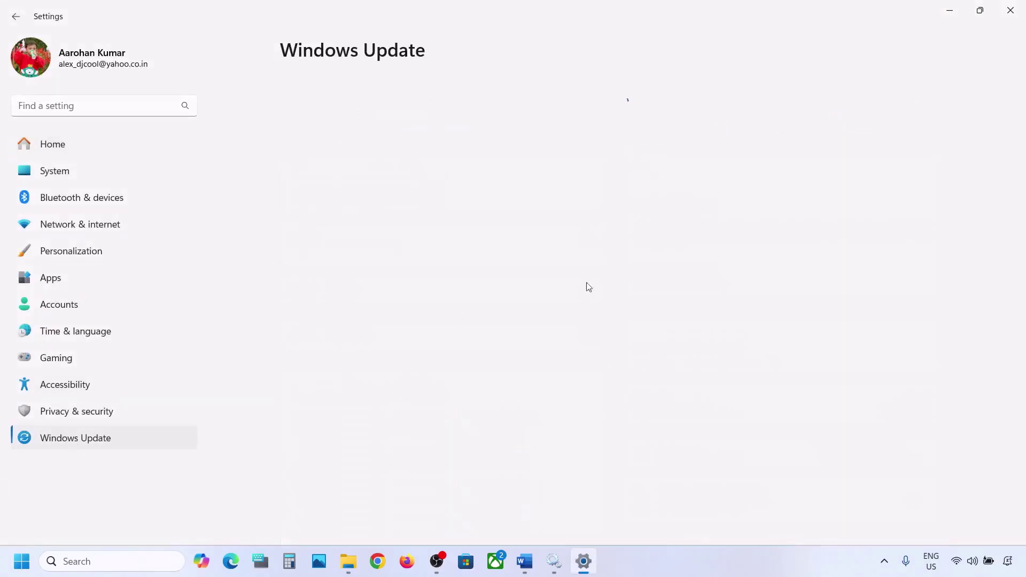
pyautogui.click(958, 9)
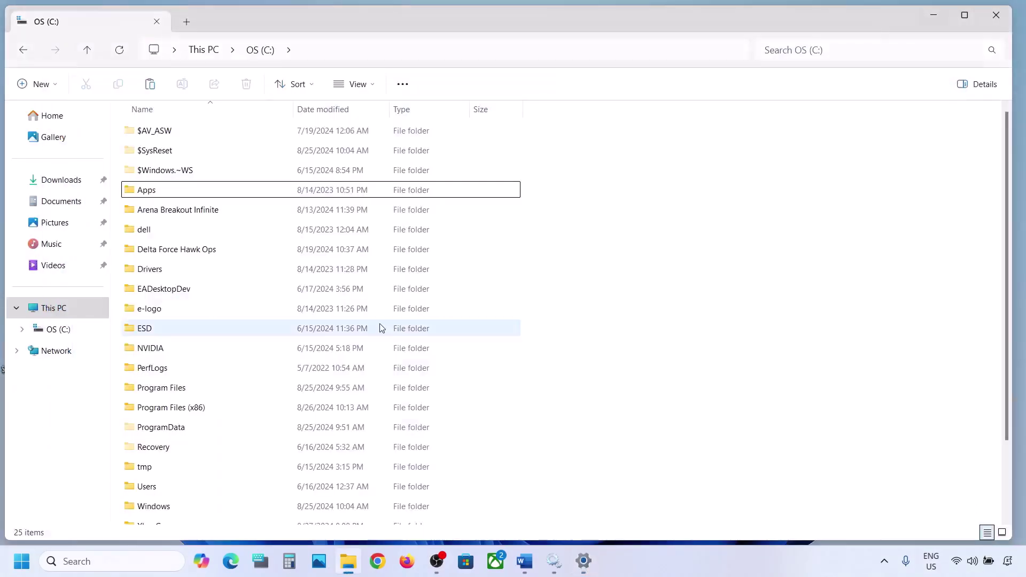
# Step: Minimize File Explorer, view the Restart option among the power choices and dismiss it without restarting
pyautogui.click(933, 18)
pyautogui.click(22, 561)
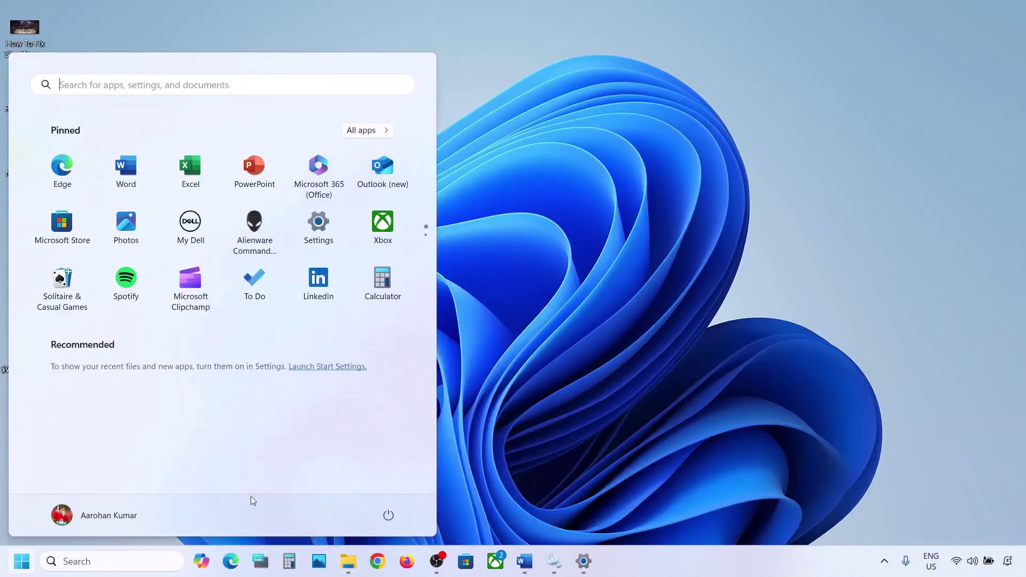
pyautogui.click(388, 514)
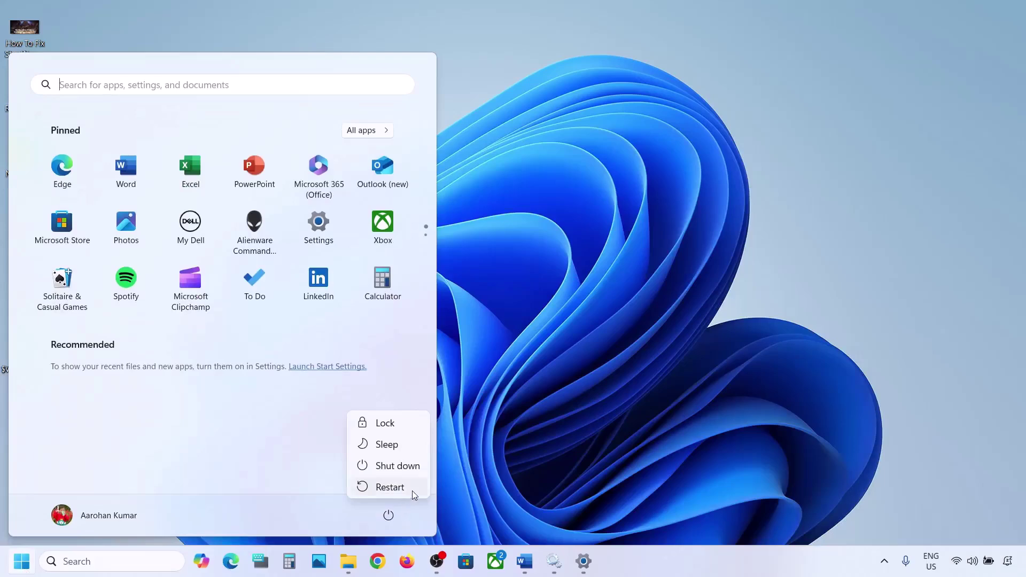
pyautogui.click(562, 392)
pyautogui.click(561, 392)
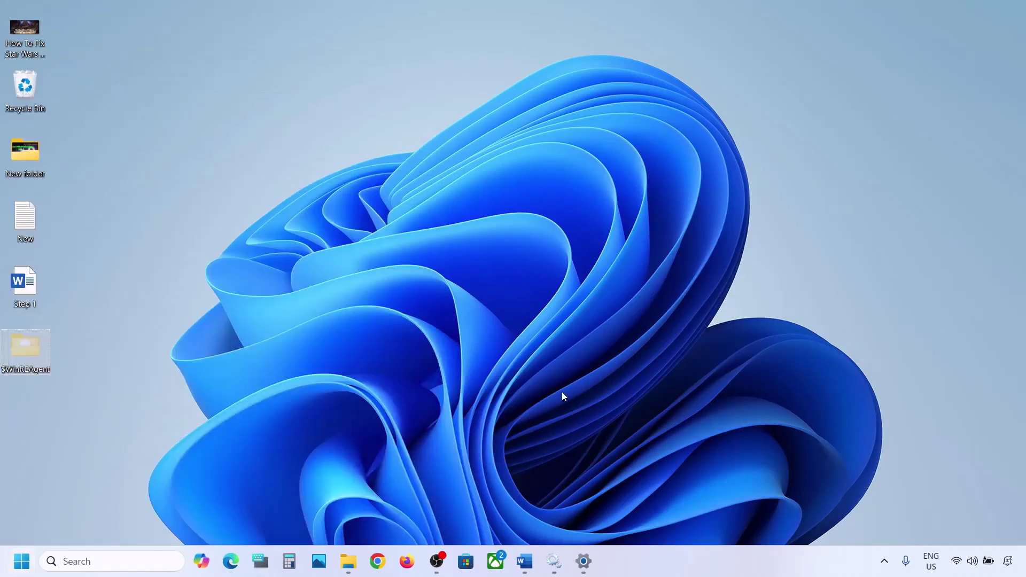
# Step: Move the $WinREAgent folder from the desktop back to the C: drive, and minimize File Explorer
pyautogui.rightClick(24, 344)
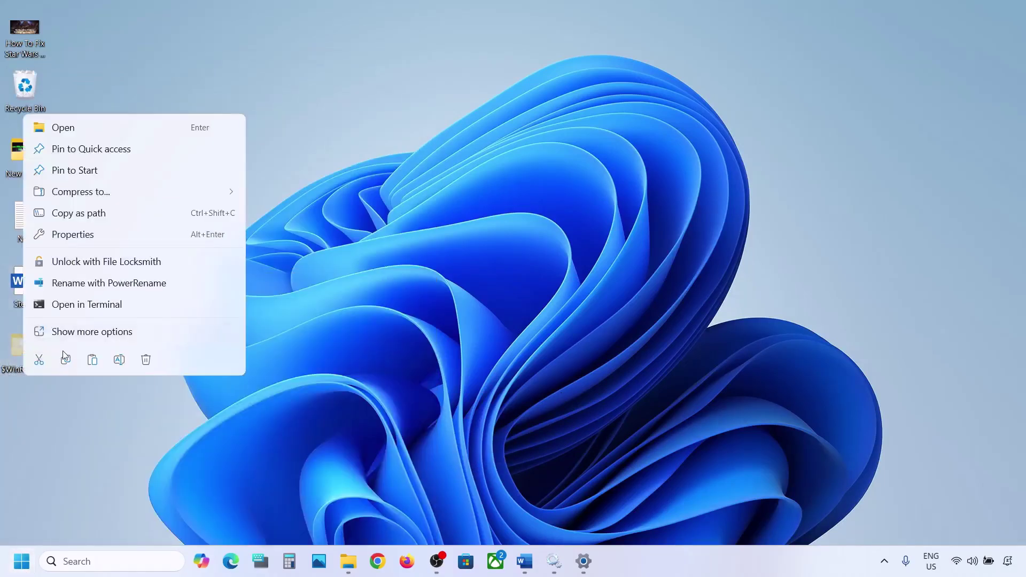
pyautogui.click(39, 360)
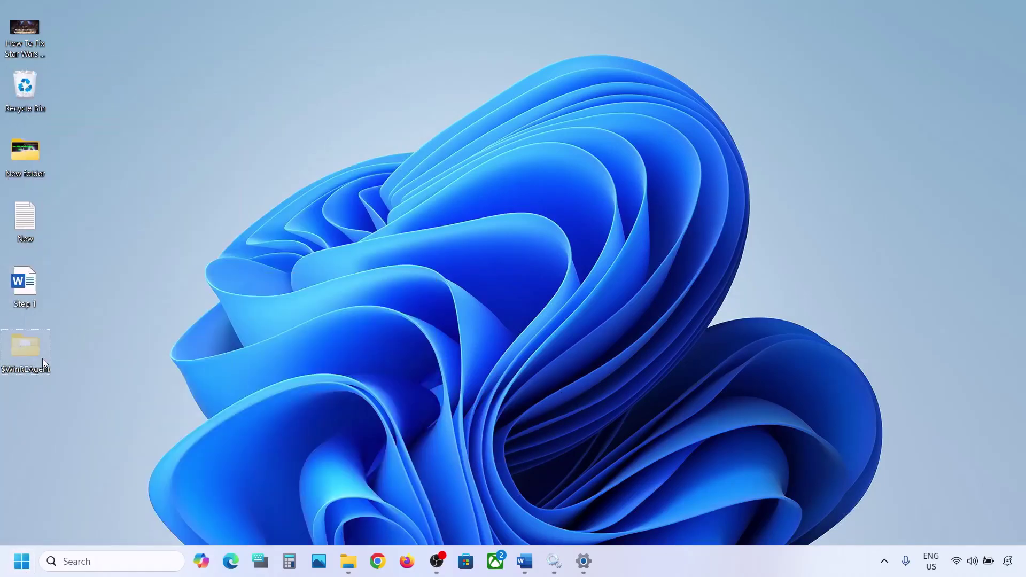
pyautogui.click(348, 561)
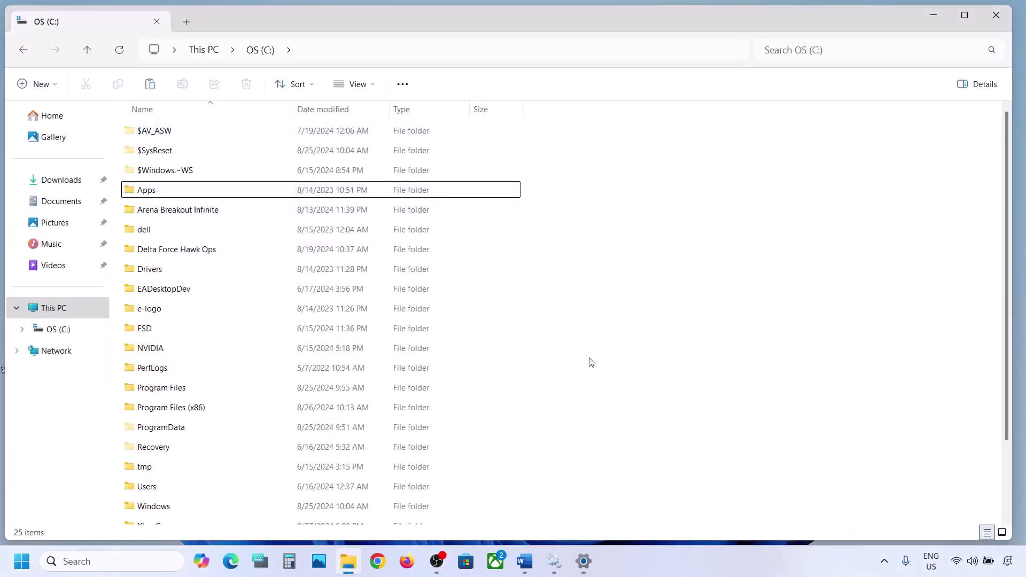
pyautogui.hotkey('ctrl', 'v')
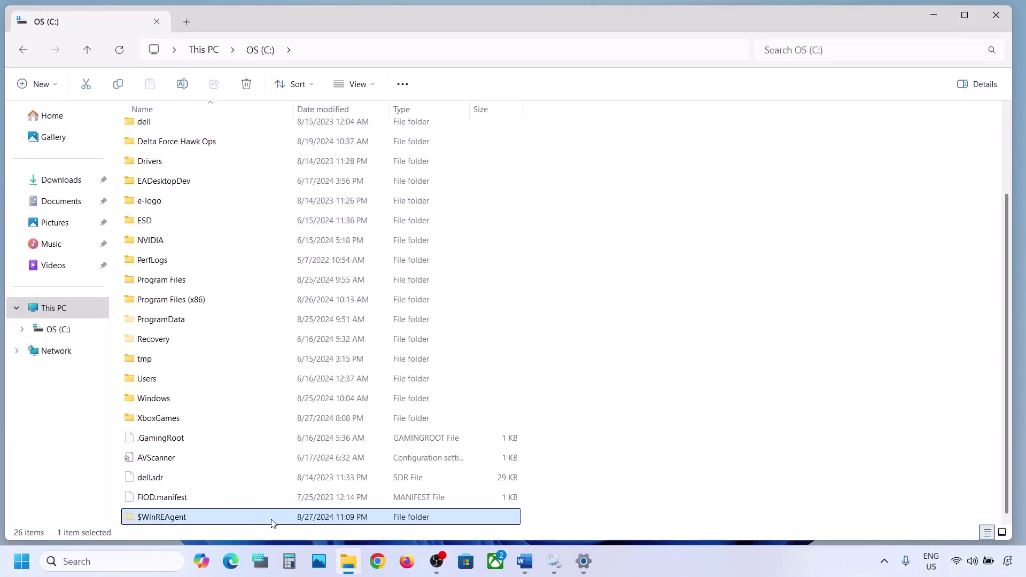
pyautogui.click(921, 22)
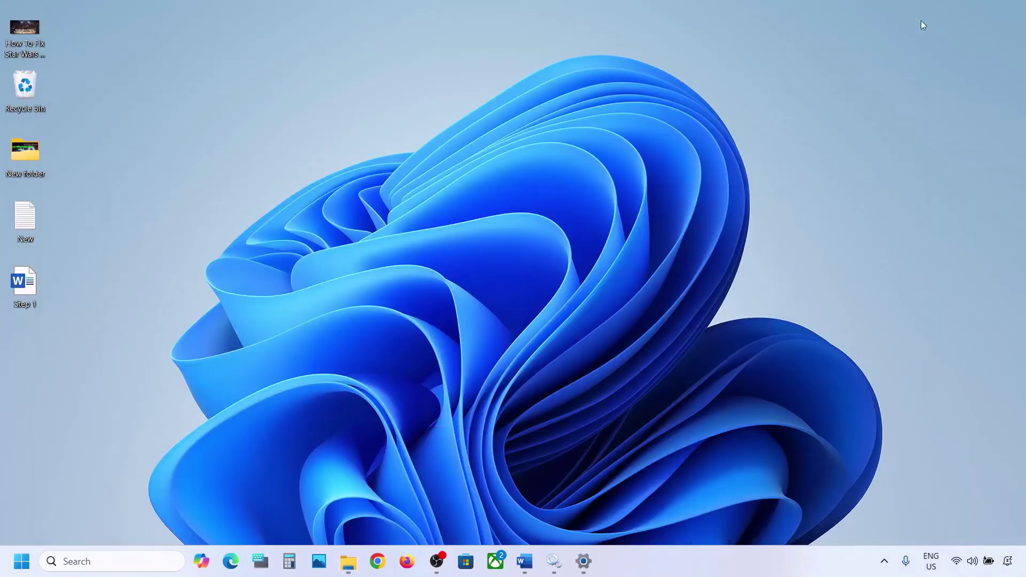
# Step: Switch to the Word notes and highlight the Step 3 instruction "Run Update Troubleshooter"
pyautogui.click(524, 561)
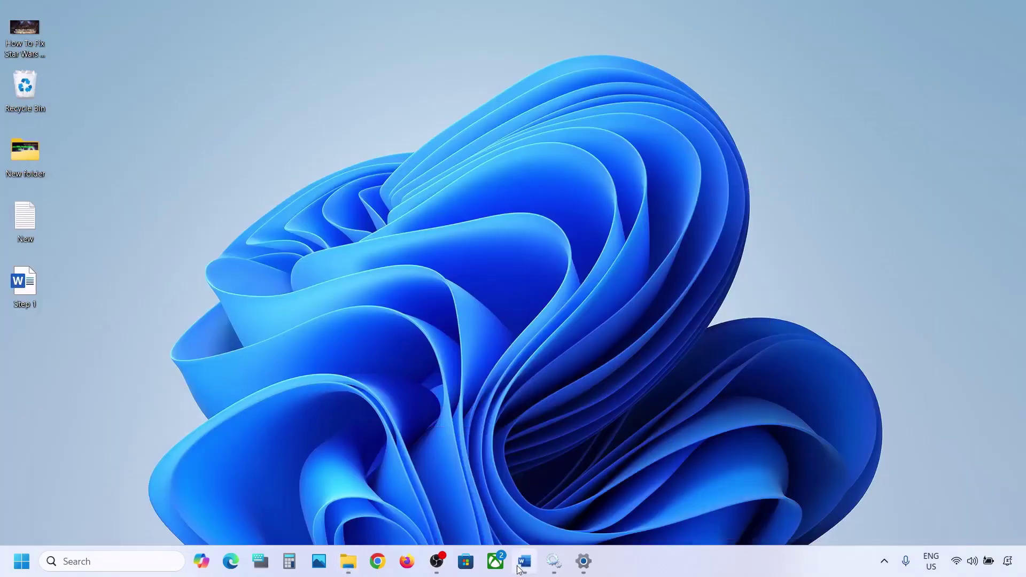
pyautogui.scroll(-3, 326, 314)
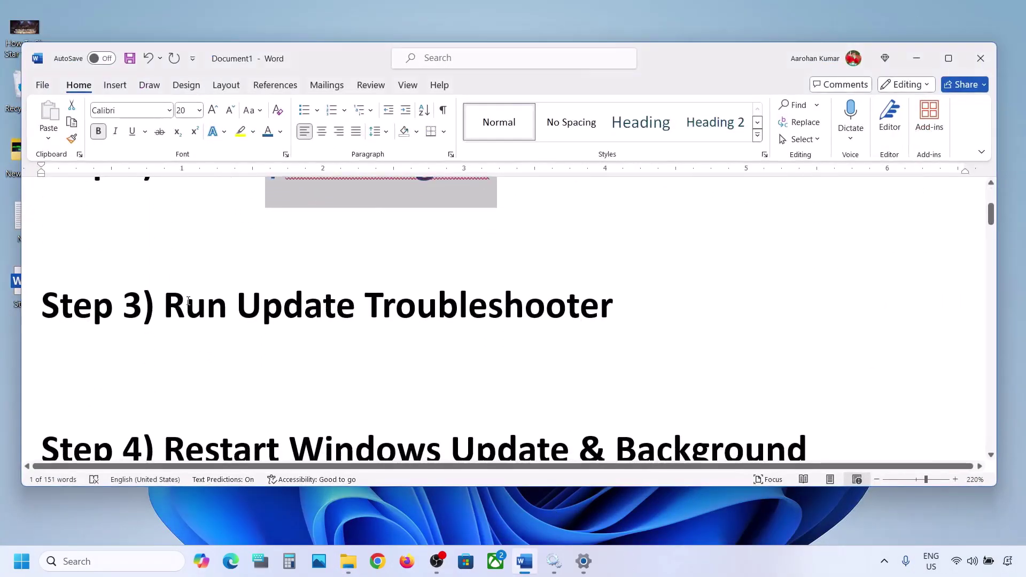
pyautogui.moveTo(188, 301); pyautogui.dragTo(614, 309)
# Step: Run the Windows Update troubleshooter from the other troubleshooters in the System section of Windows Settings
pyautogui.click(22, 561)
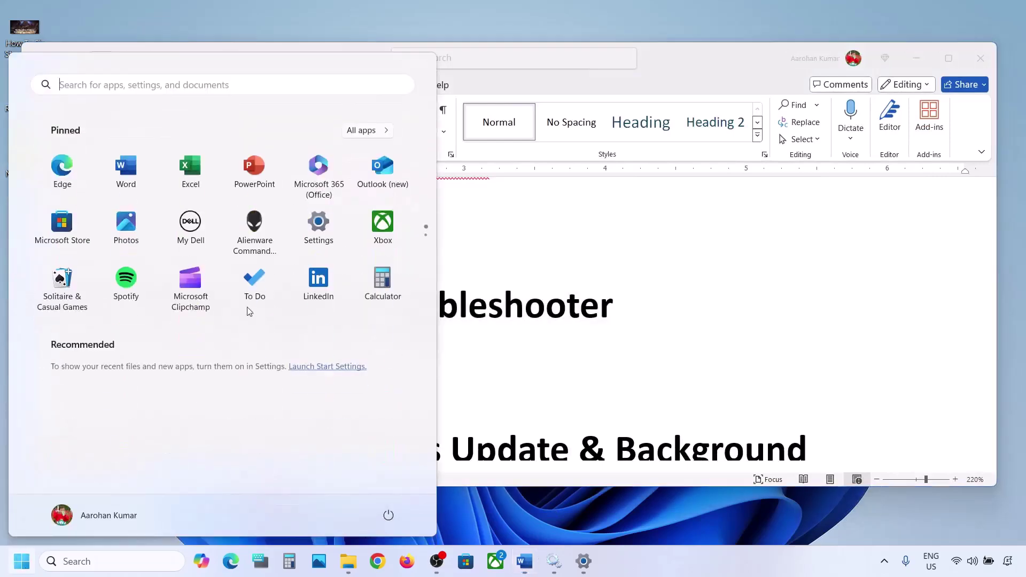
pyautogui.click(320, 227)
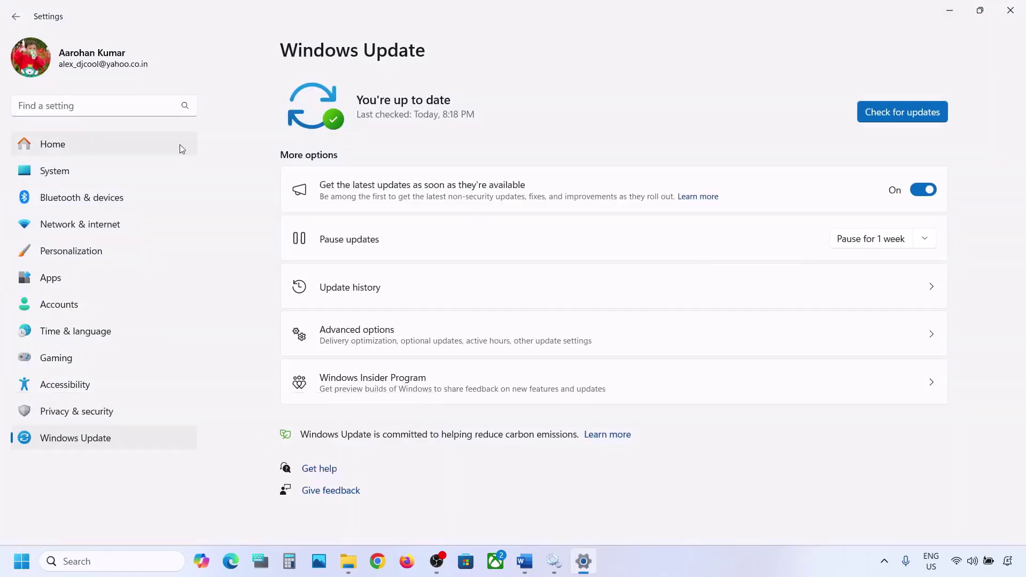
pyautogui.click(94, 172)
pyautogui.scroll(-5, 385, 258)
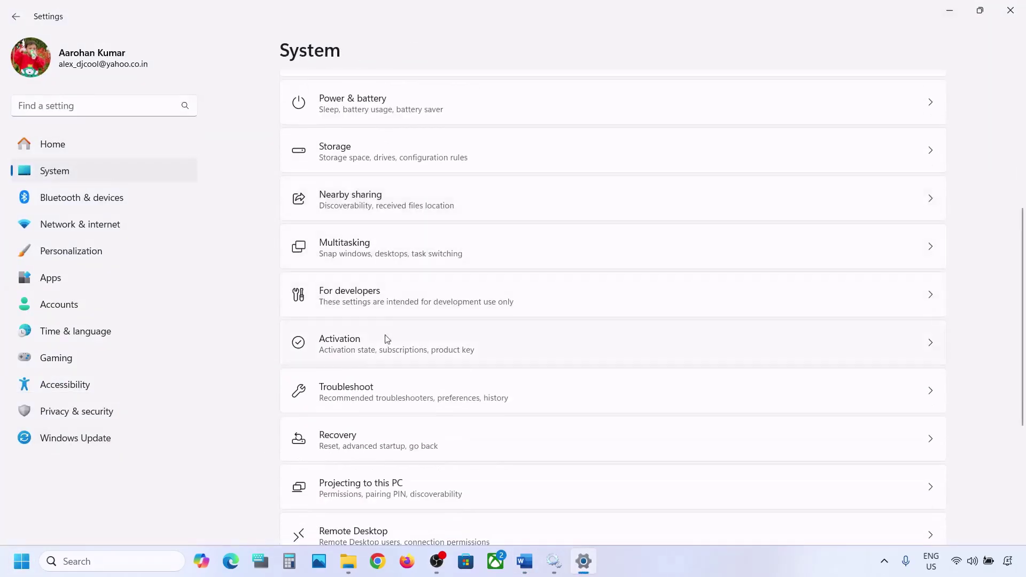
pyautogui.click(358, 388)
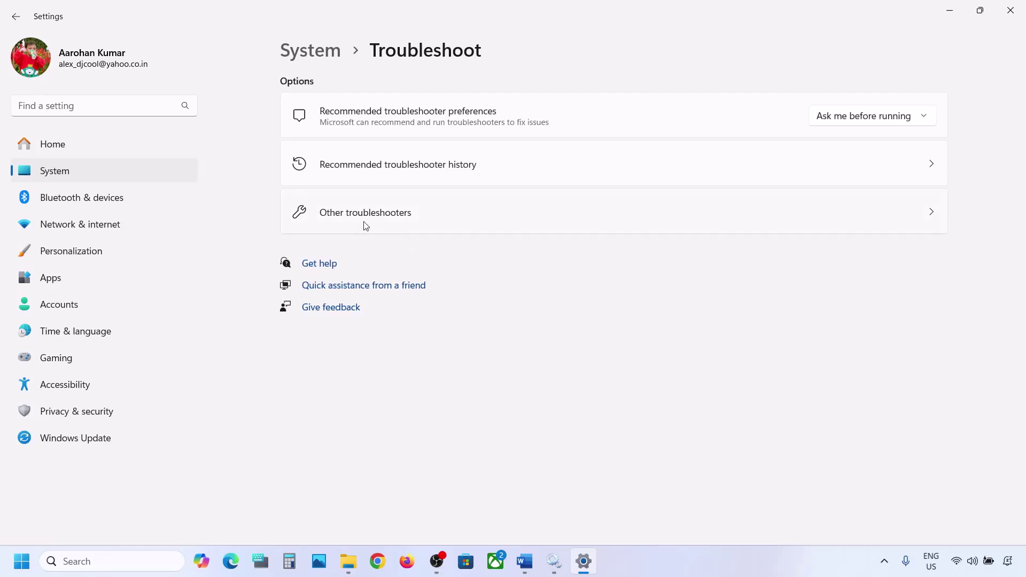
pyautogui.click(365, 224)
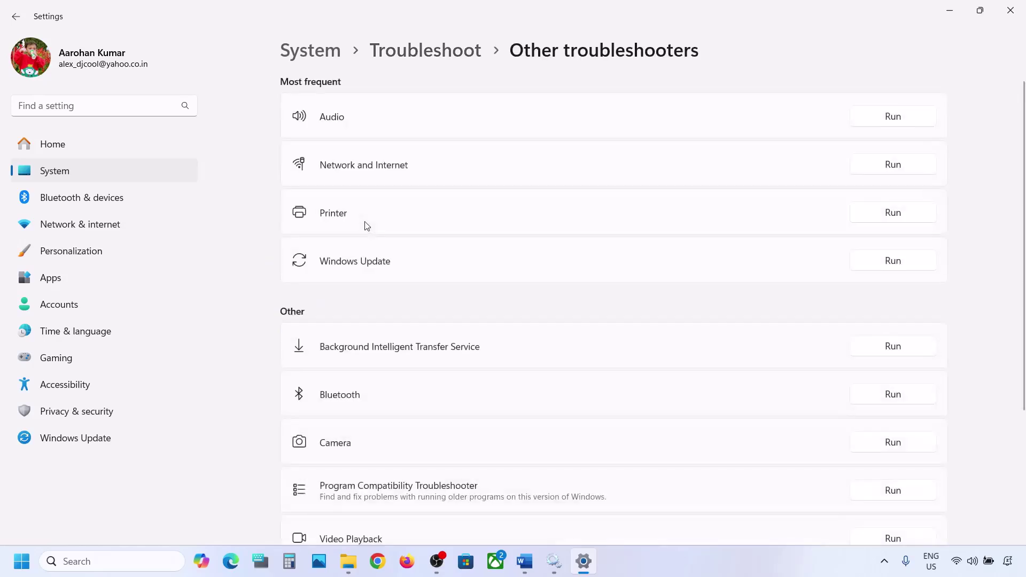
pyautogui.scroll(-1, 367, 226)
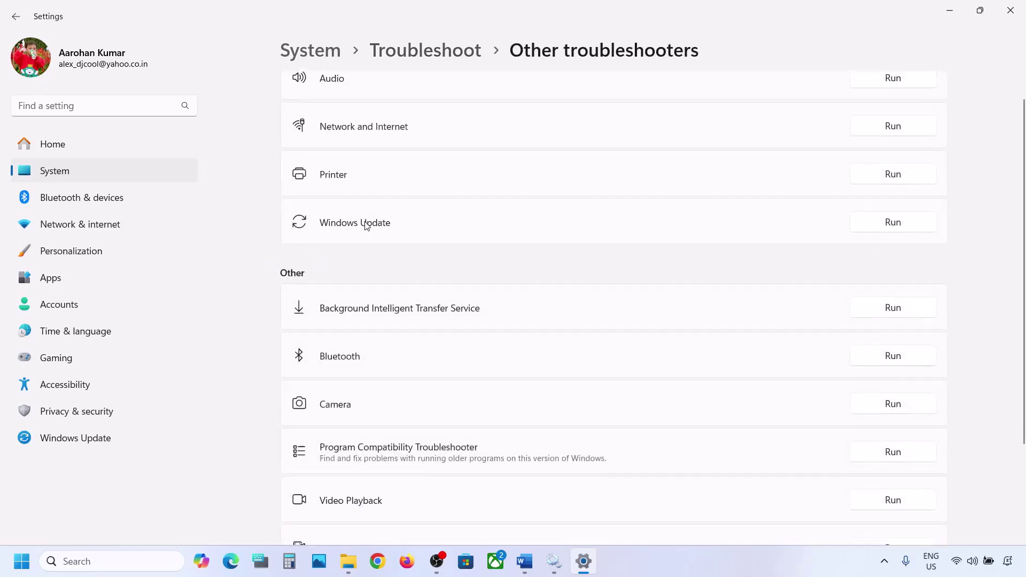
pyautogui.click(894, 229)
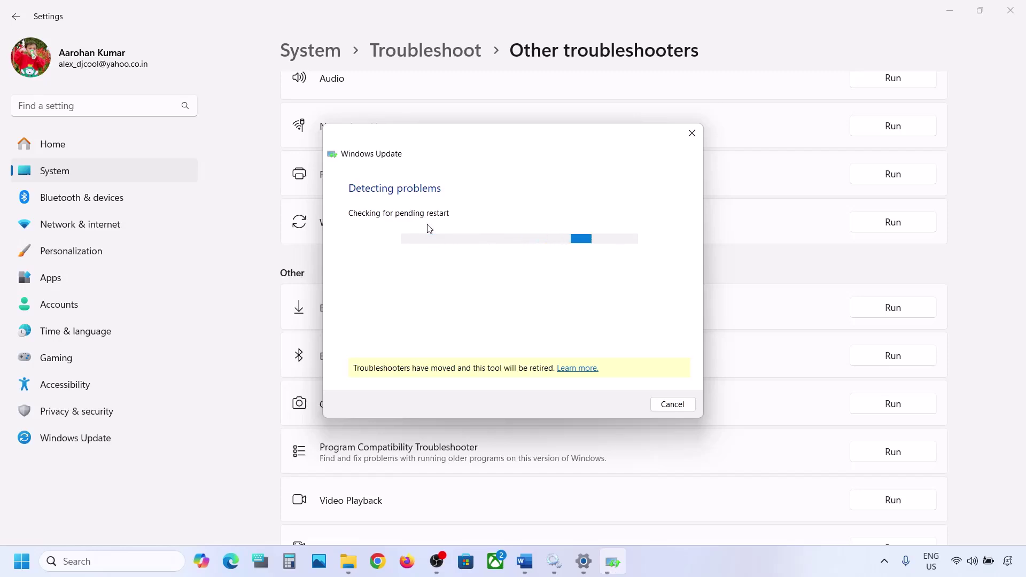
# Step: Return to the Word notes and highlight the Step 4 instruction about restarting Windows Update and Background intelligent transfer service
pyautogui.click(524, 561)
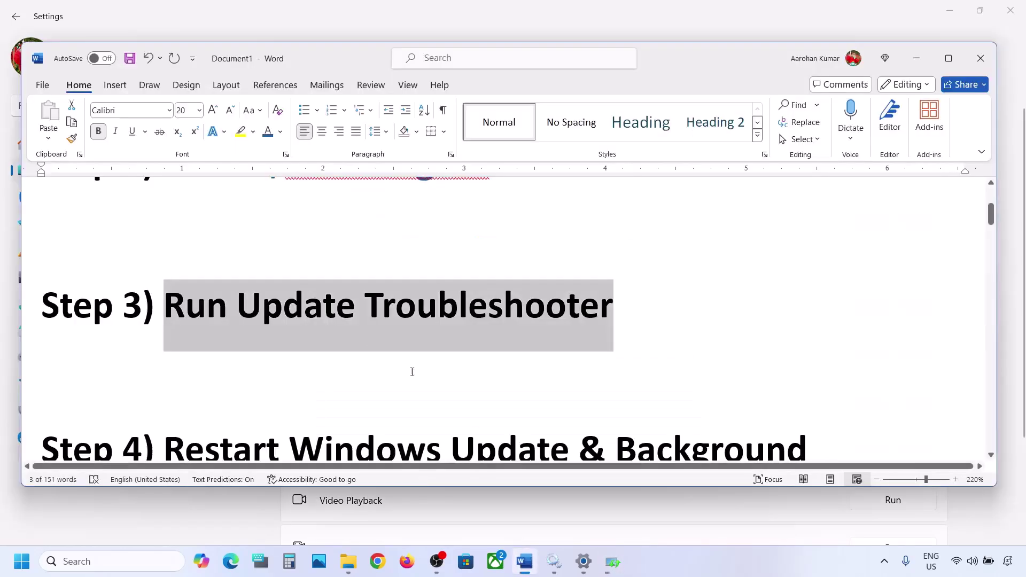
pyautogui.scroll(-3, 368, 345)
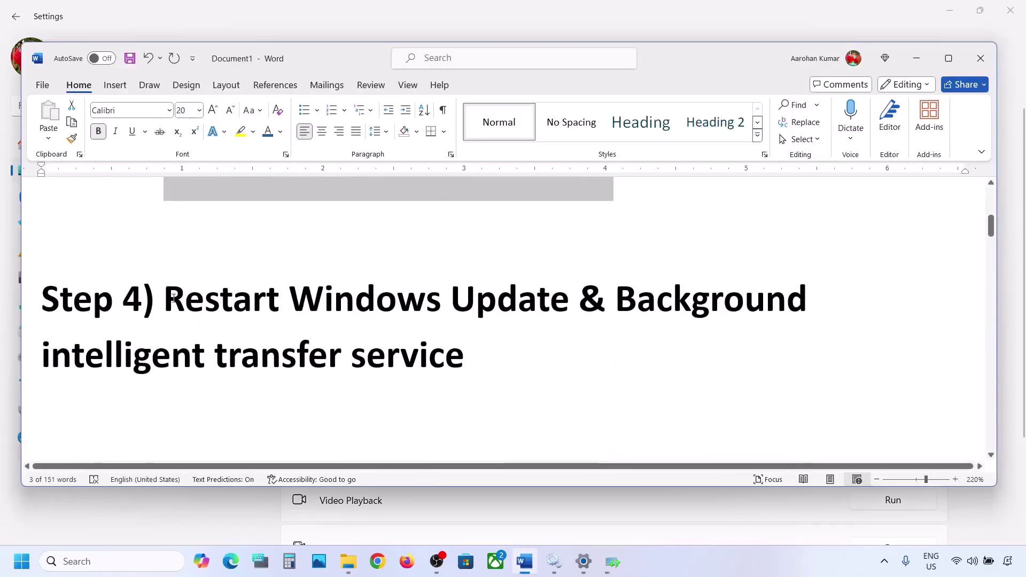
pyautogui.moveTo(169, 300); pyautogui.dragTo(441, 347)
# Step: Search Windows for "services" and open the Services console
pyautogui.click(90, 560)
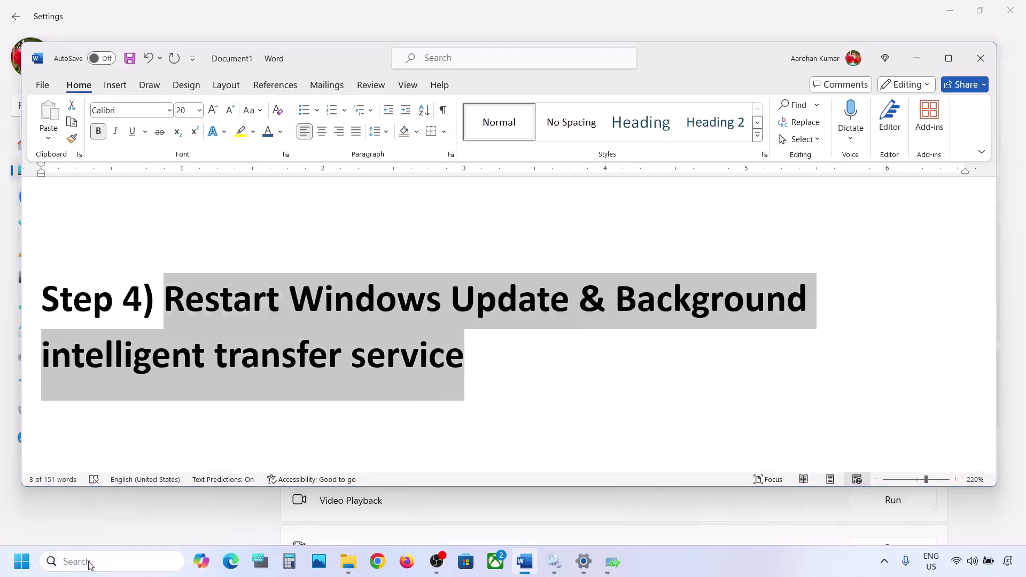
pyautogui.write('services')
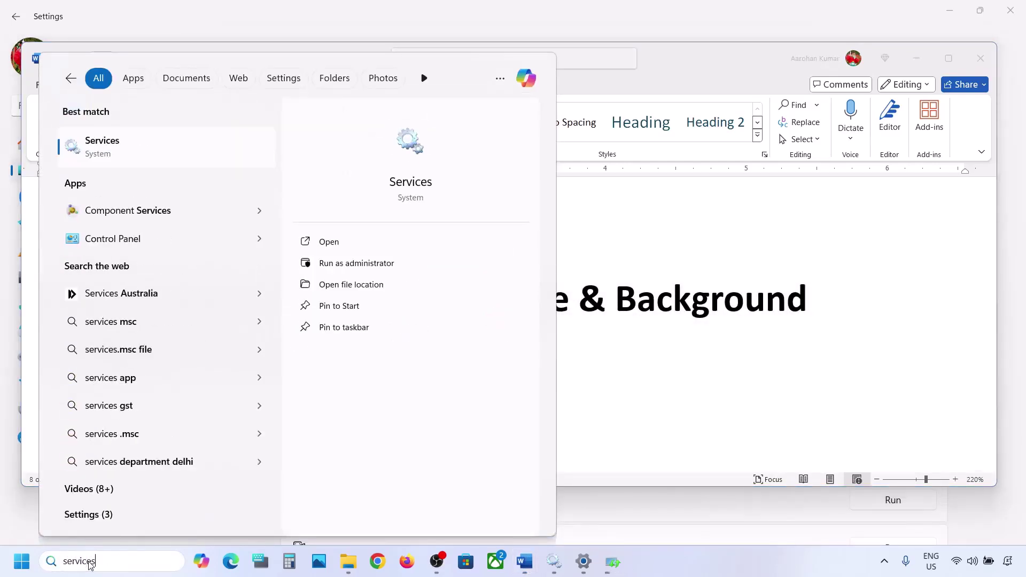
pyautogui.press('Return')
# Step: Set the Windows Update service's startup type to Automatic, apply it, and restart the service
pyautogui.click(297, 306)
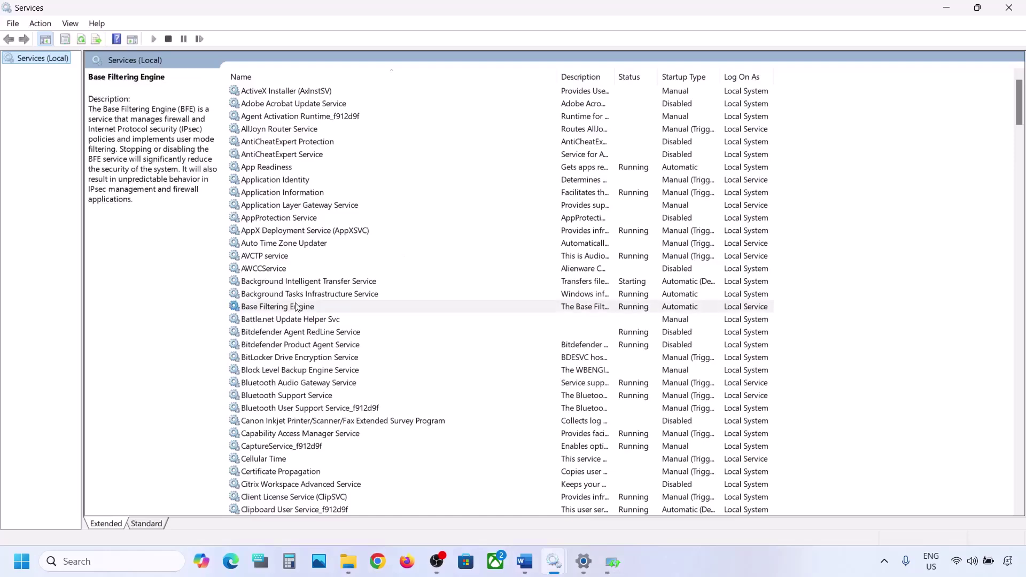
pyautogui.press('w')
pyautogui.scroll(-8, 336, 415)
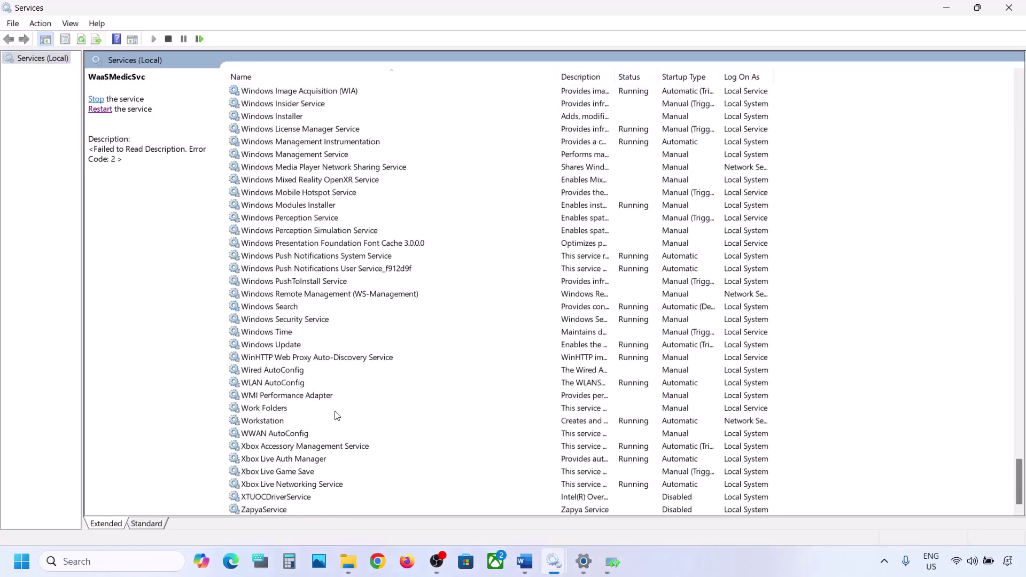
pyautogui.click(277, 351)
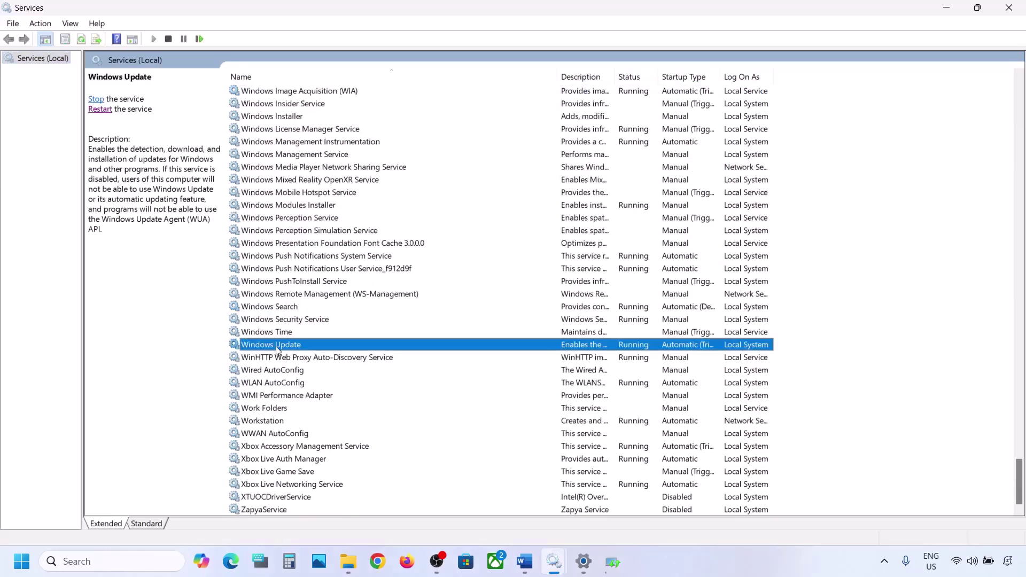
pyautogui.doubleClick(336, 346)
pyautogui.click(510, 267)
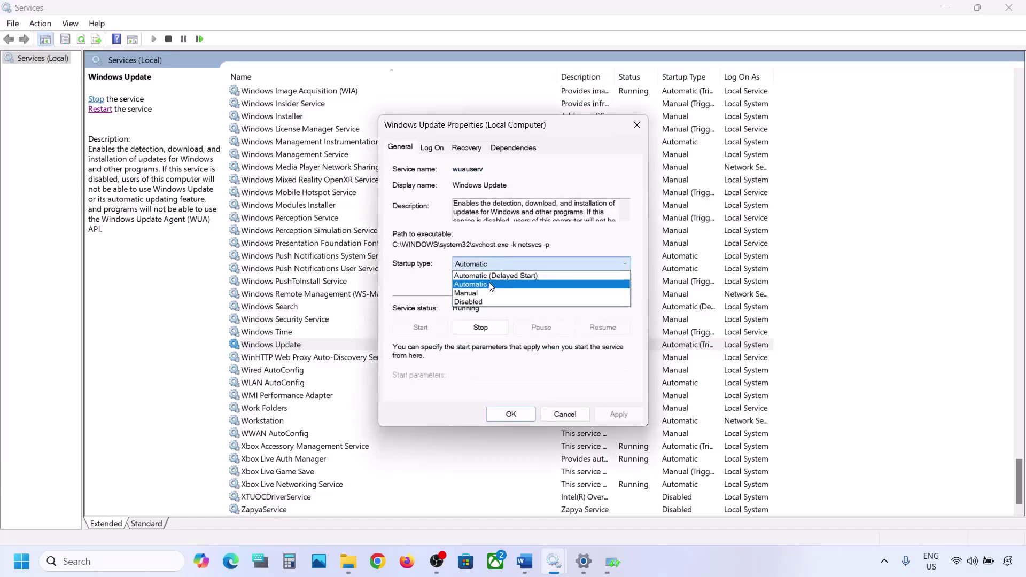
pyautogui.click(491, 284)
pyautogui.click(600, 412)
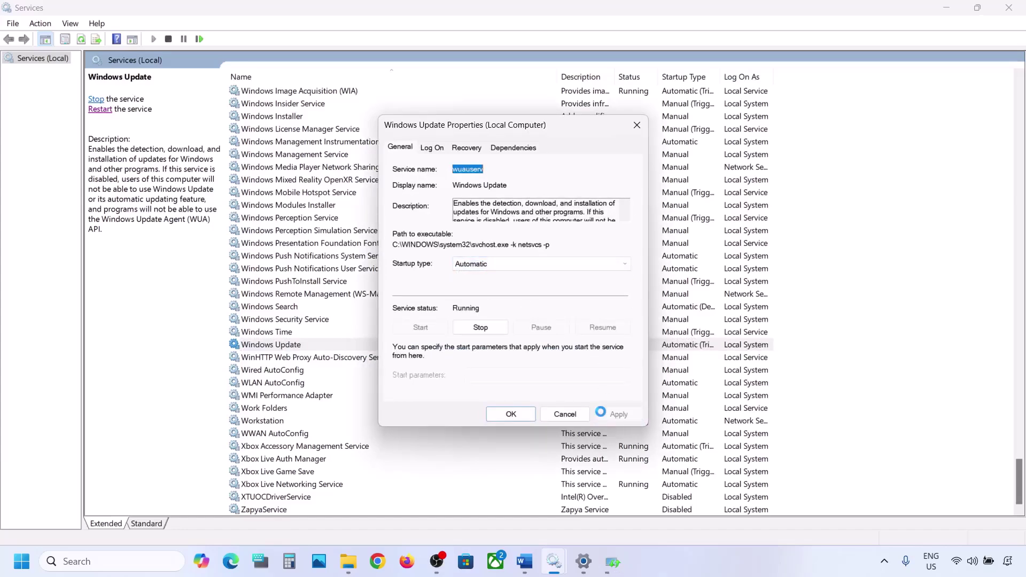
pyautogui.click(494, 415)
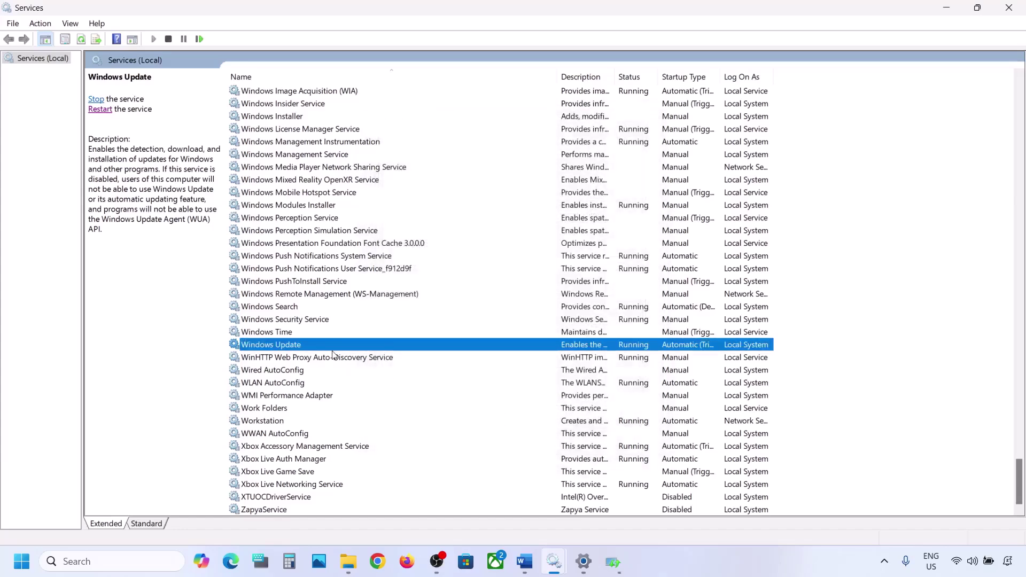
pyautogui.rightClick(278, 348)
pyautogui.click(325, 412)
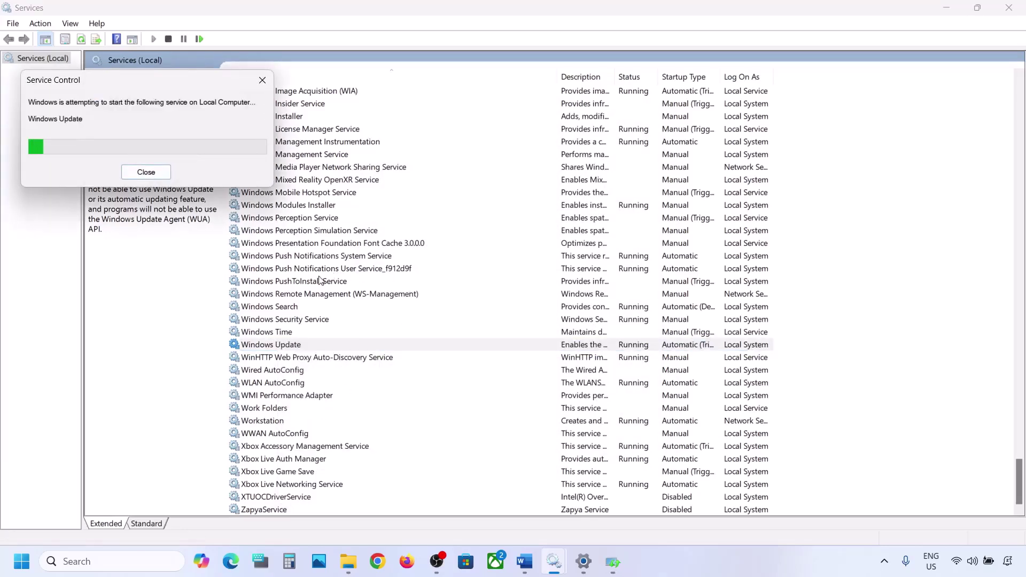
# Step: Set the Background Intelligent Transfer Service's startup type to Automatic, apply it, and restart the service
pyautogui.click(301, 270)
pyautogui.press('b')
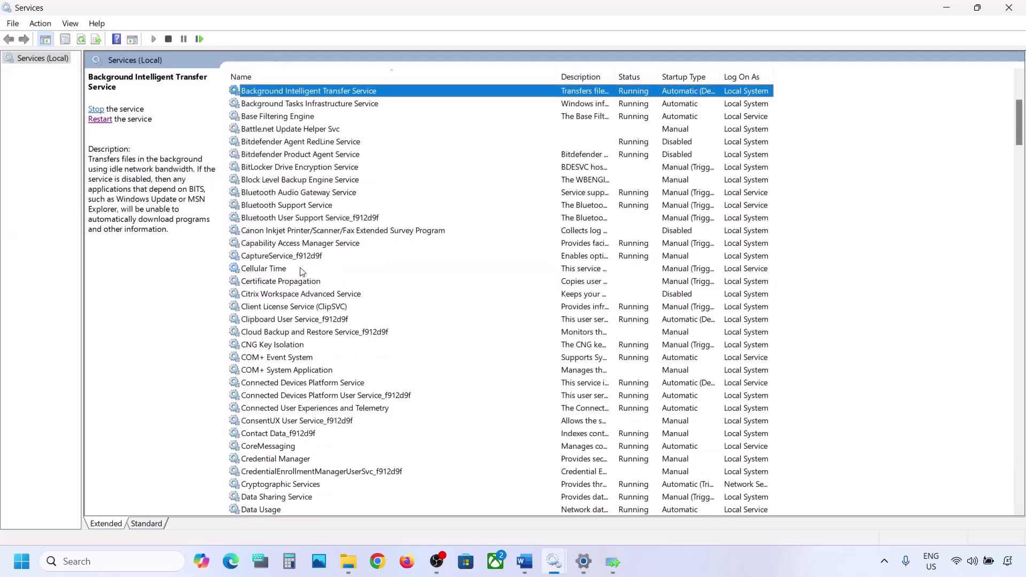
pyautogui.scroll(3, 308, 216)
pyautogui.doubleClick(338, 212)
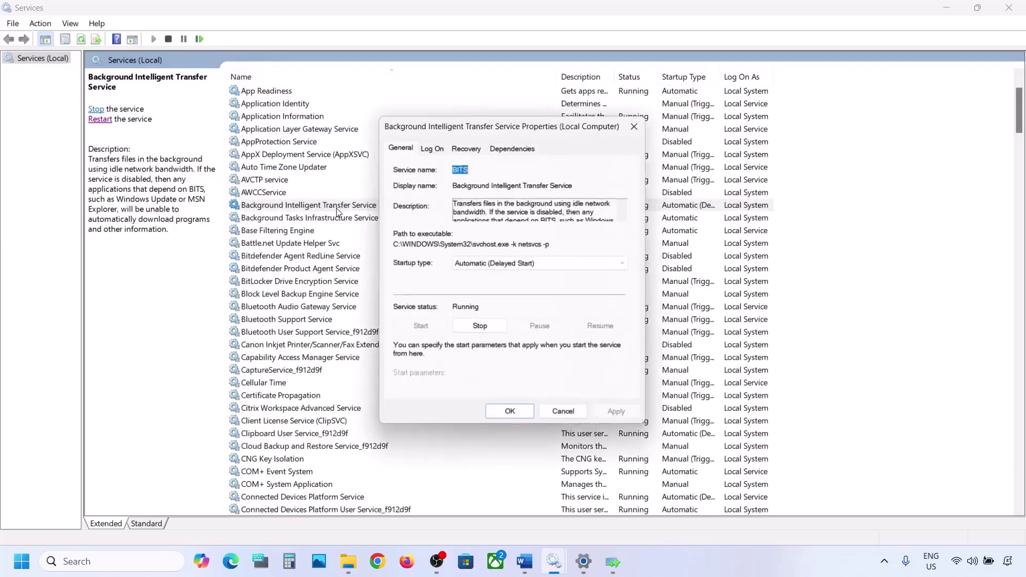
pyautogui.click(477, 266)
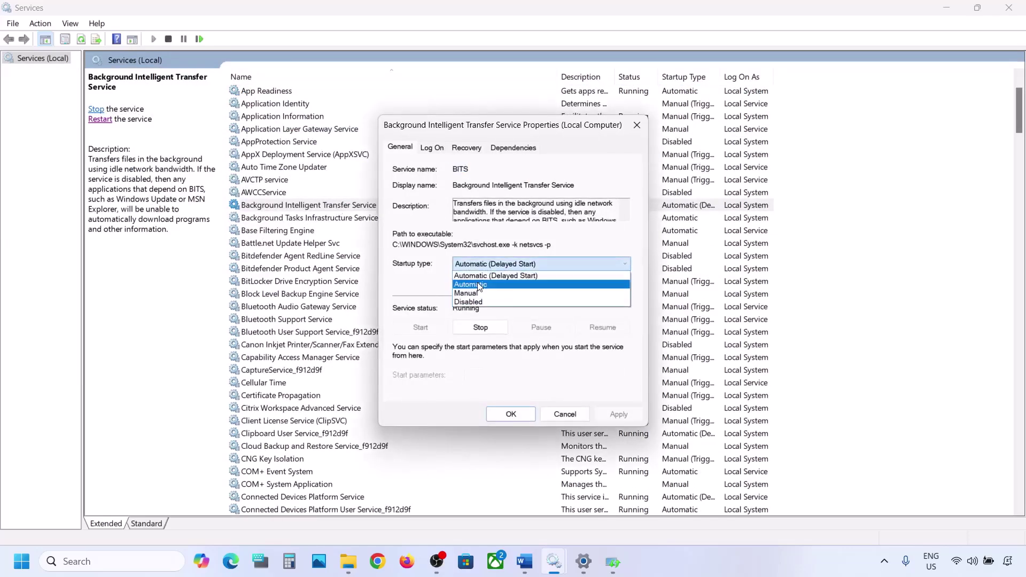
pyautogui.click(480, 283)
pyautogui.click(607, 413)
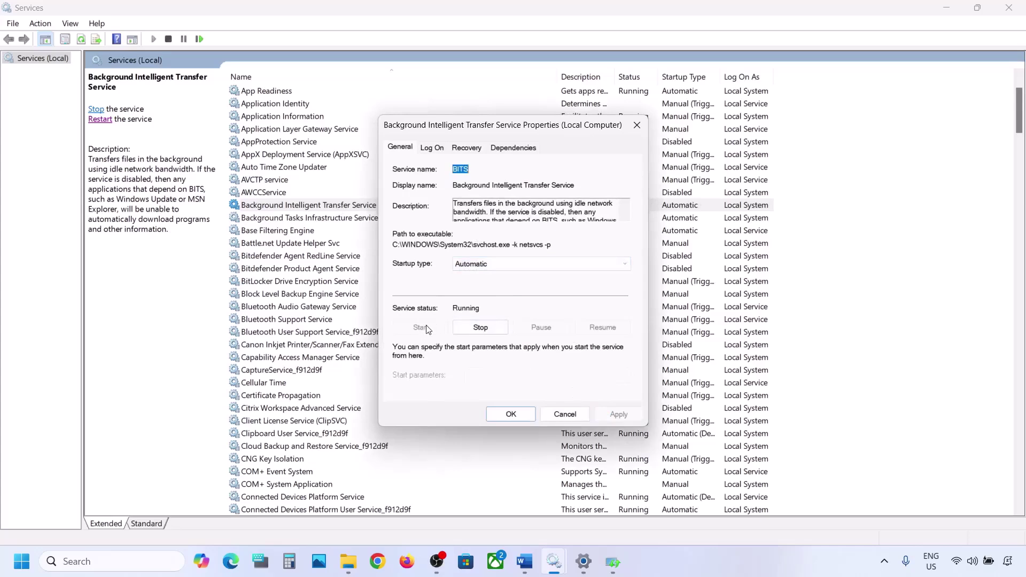
pyautogui.click(511, 414)
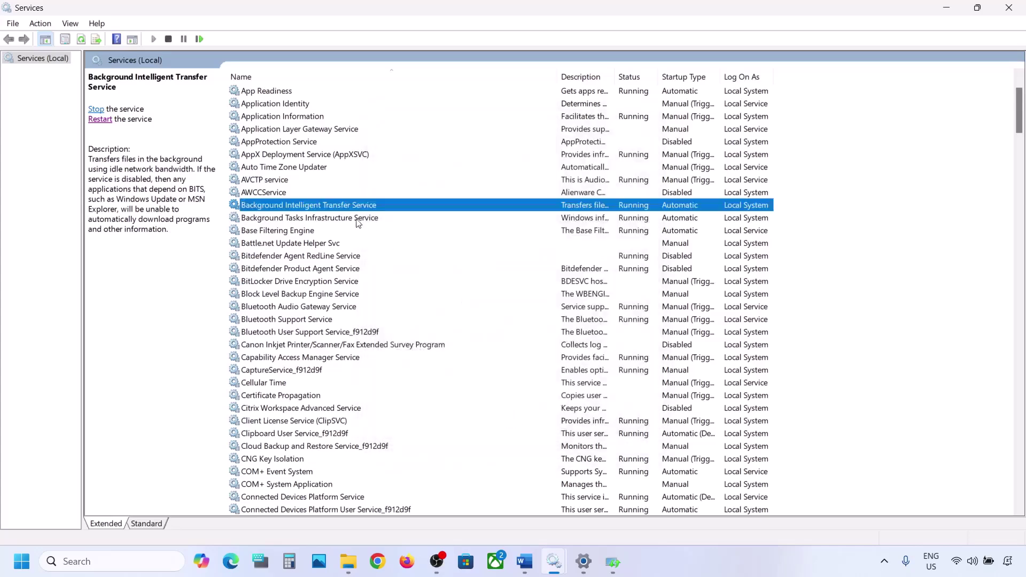
pyautogui.rightClick(315, 208)
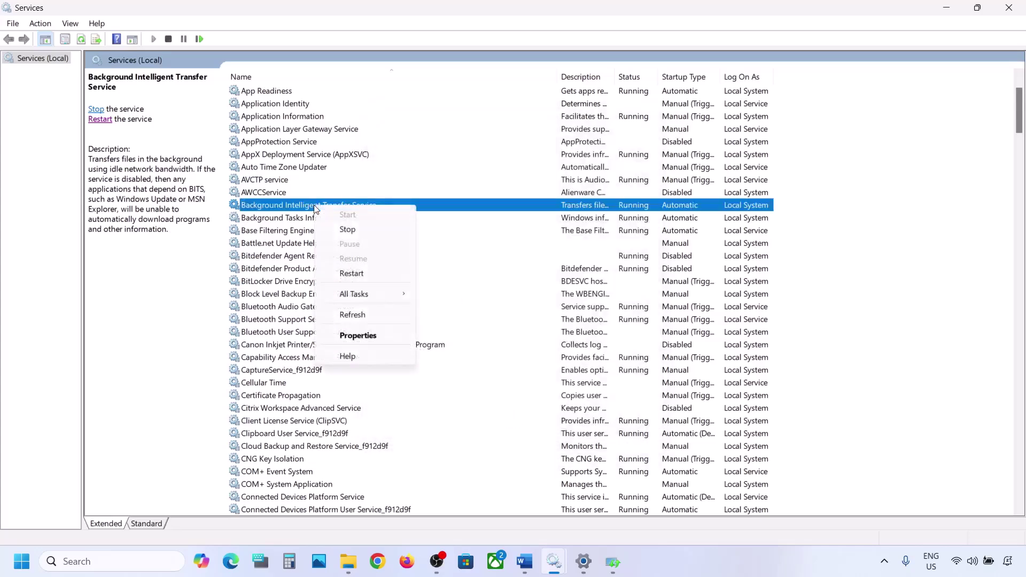
pyautogui.click(351, 273)
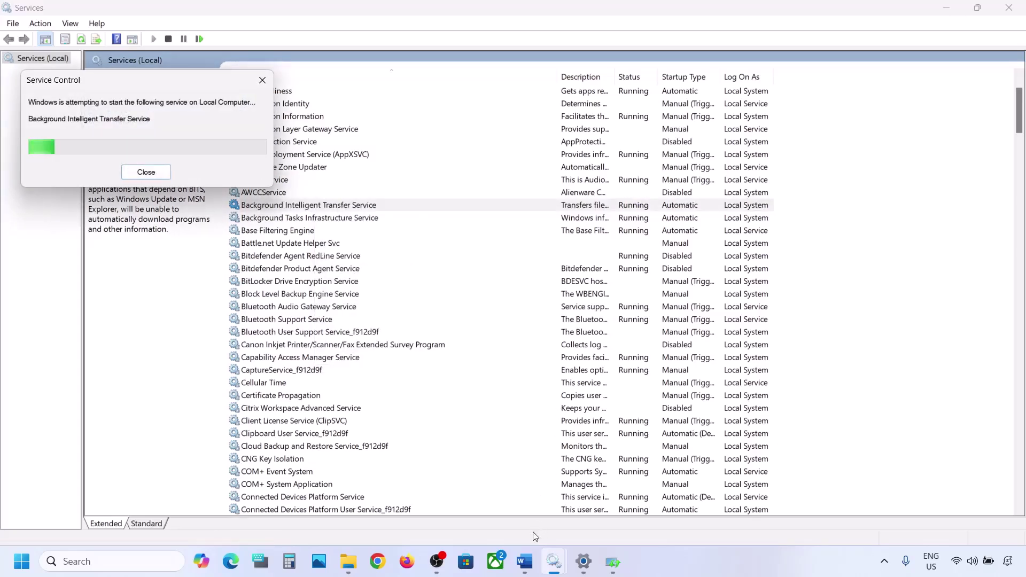
# Step: Switch to the Word notes and copy the Windows 11 download page link listed under Step 5
pyautogui.moveTo(527, 565)
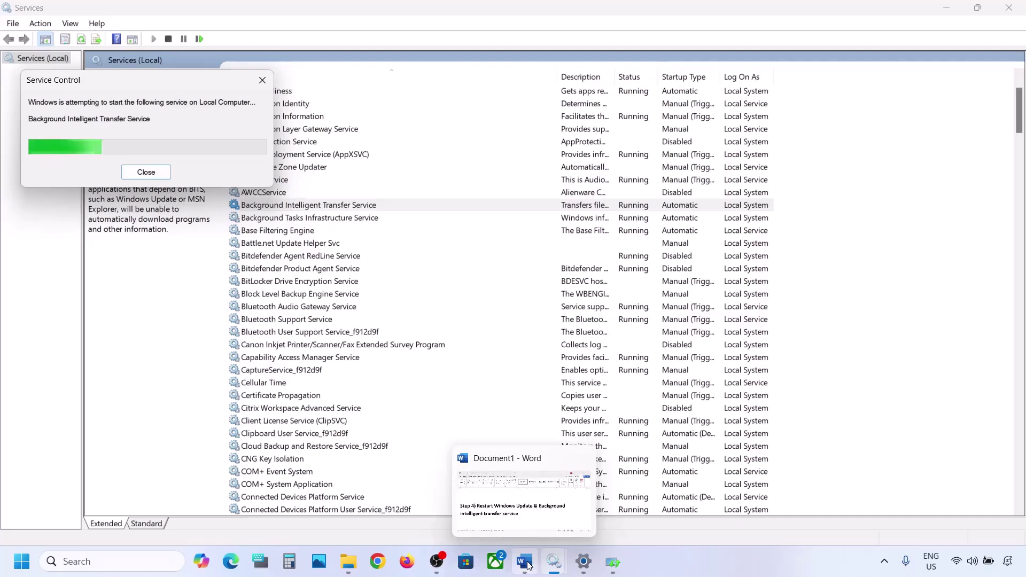
pyautogui.click(524, 561)
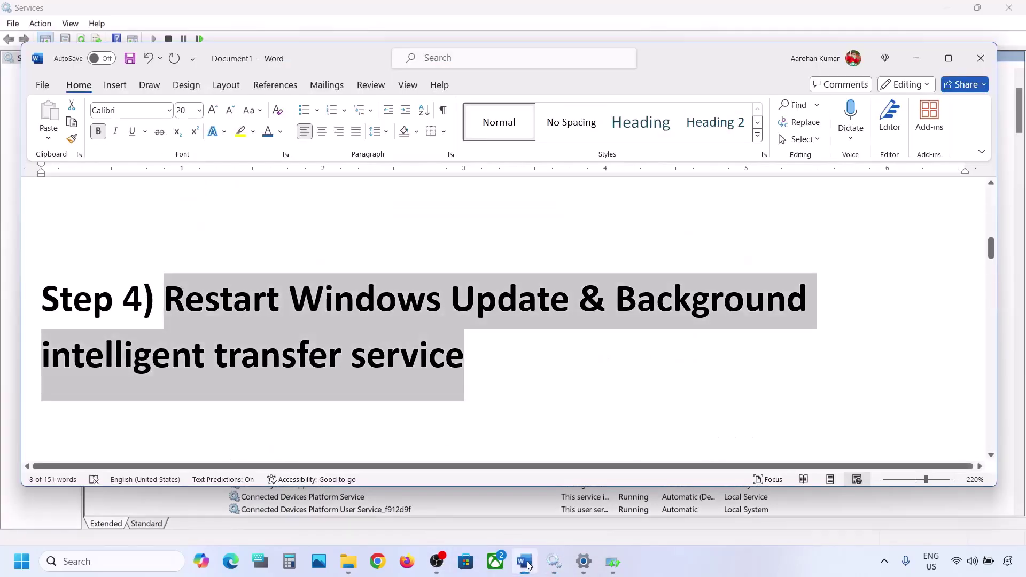
pyautogui.scroll(-5, 493, 384)
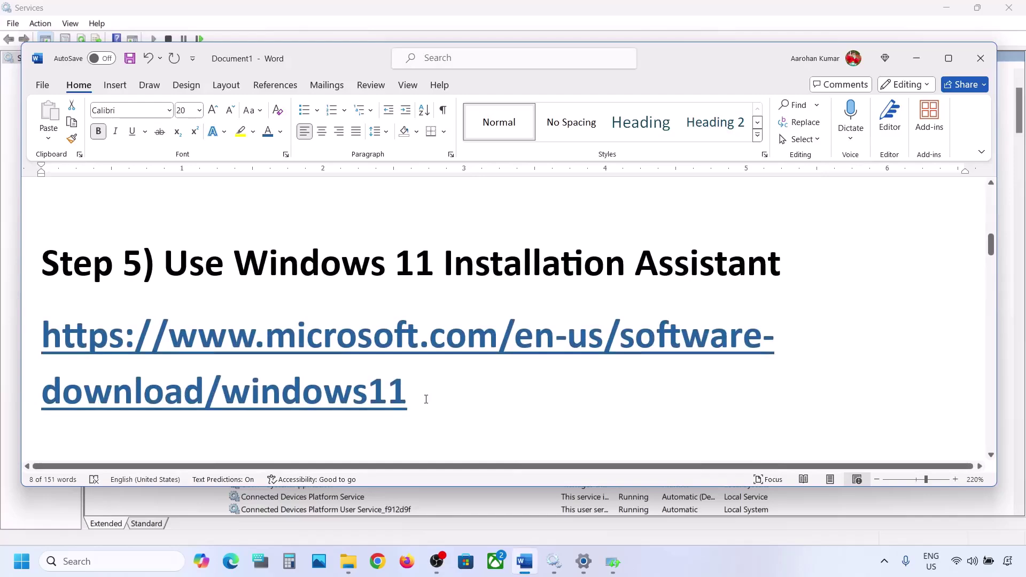
pyautogui.moveTo(426, 400); pyautogui.dragTo(43, 342)
pyautogui.rightClick(43, 341)
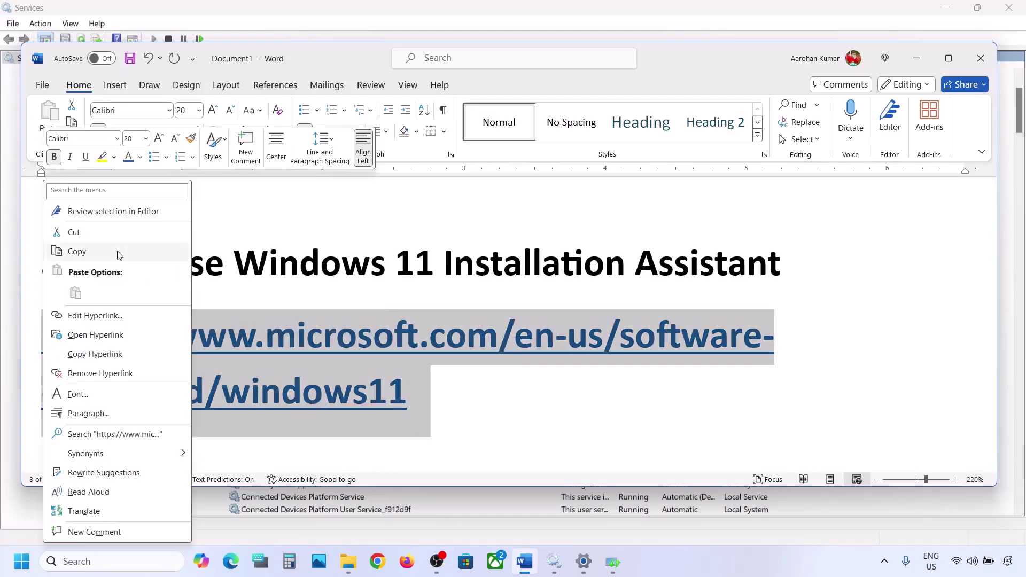
pyautogui.click(119, 252)
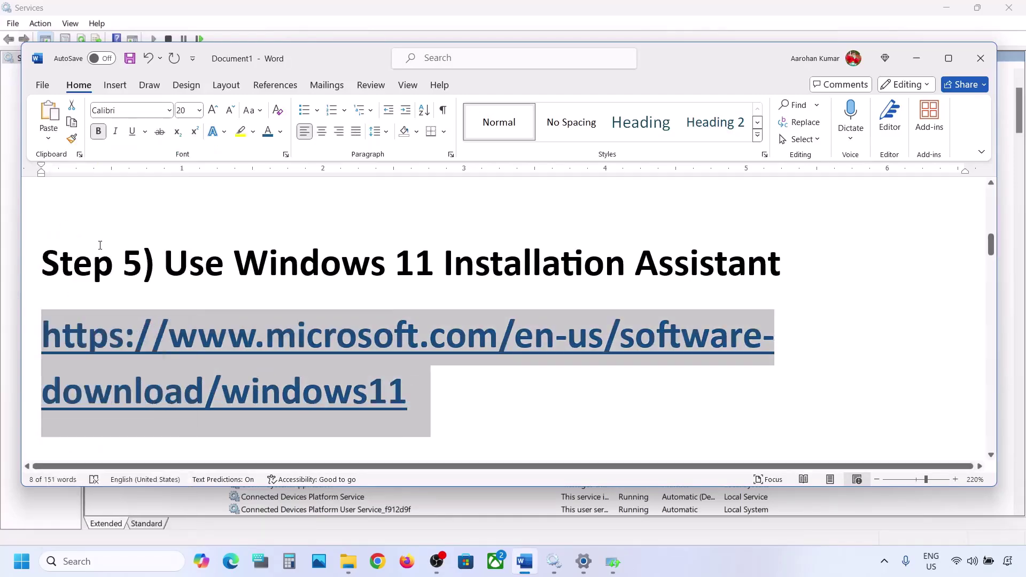
# Step: Open the copied link in Chrome and download the Windows 11 Installation Assistant
pyautogui.click(378, 559)
pyautogui.hotkey('ctrl', 'v')
pyautogui.press('Return')
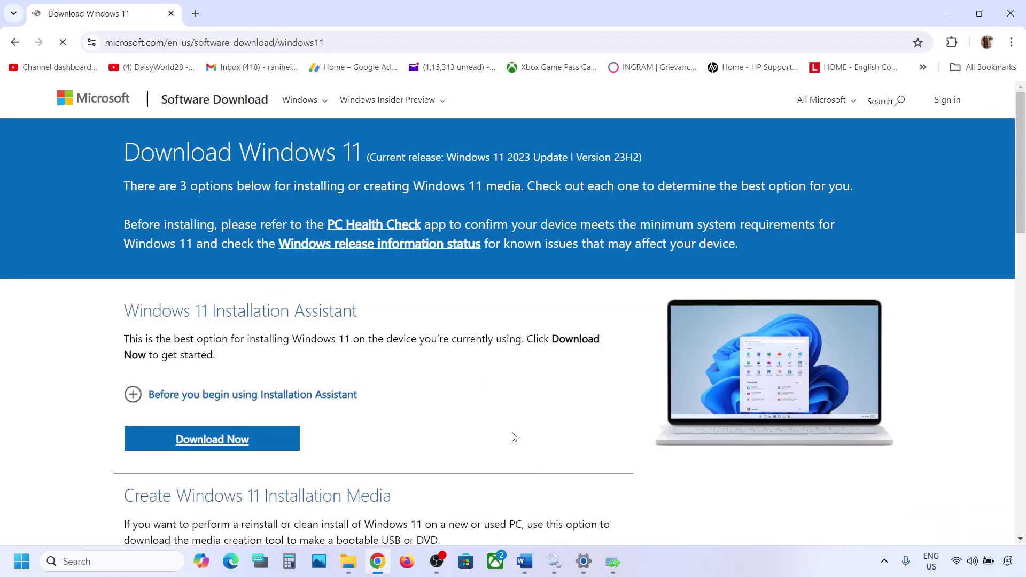
pyautogui.scroll(-1, 434, 360)
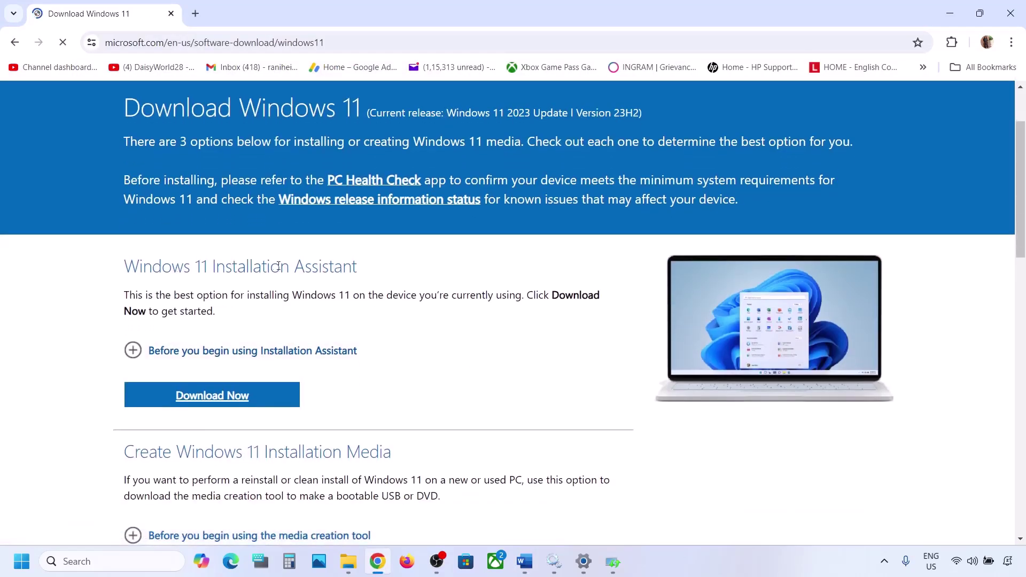
pyautogui.click(219, 395)
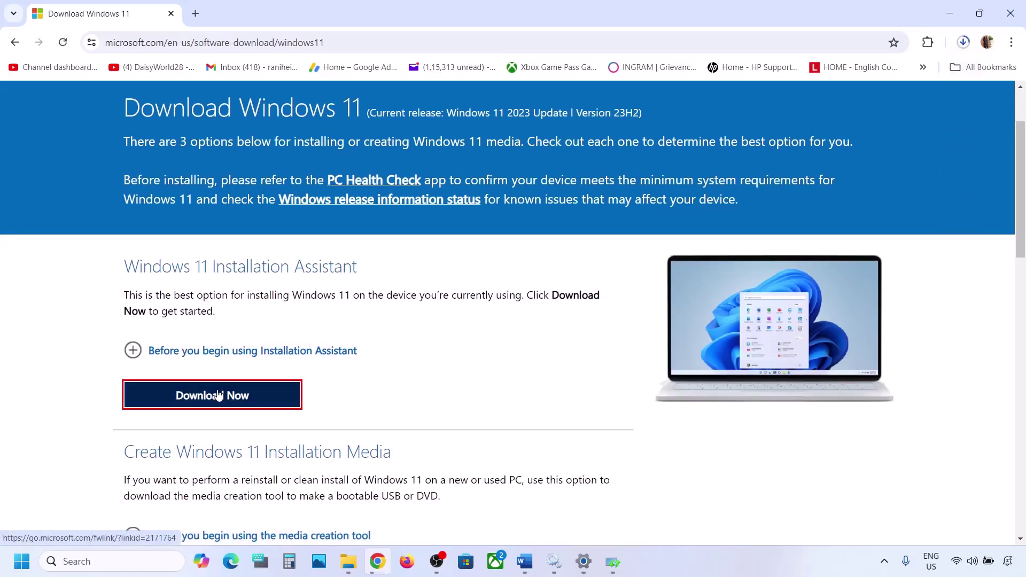
# Step: Run the downloaded Windows 11 Installation Assistant and minimize its window after its update check
pyautogui.click(837, 77)
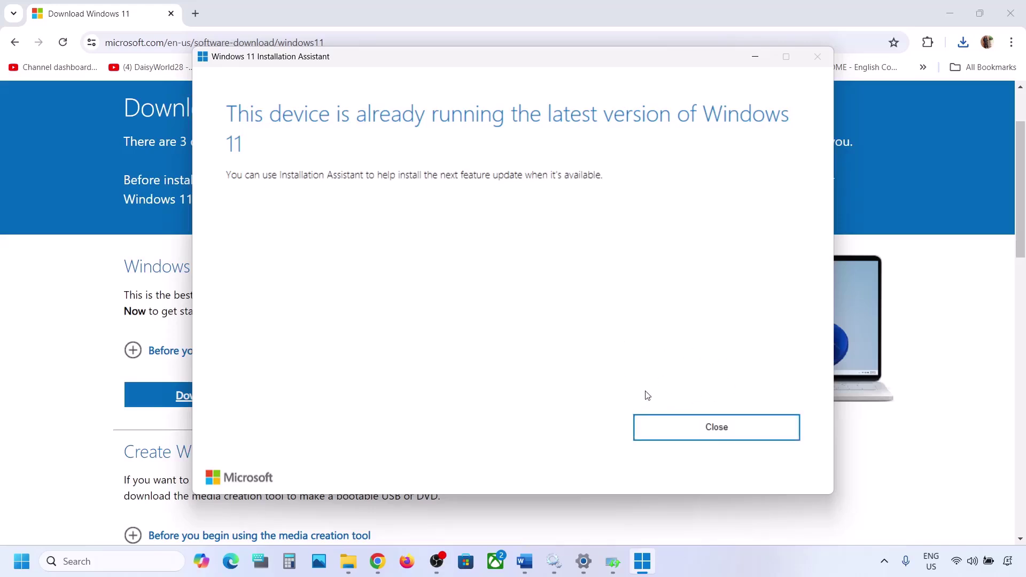
pyautogui.click(759, 58)
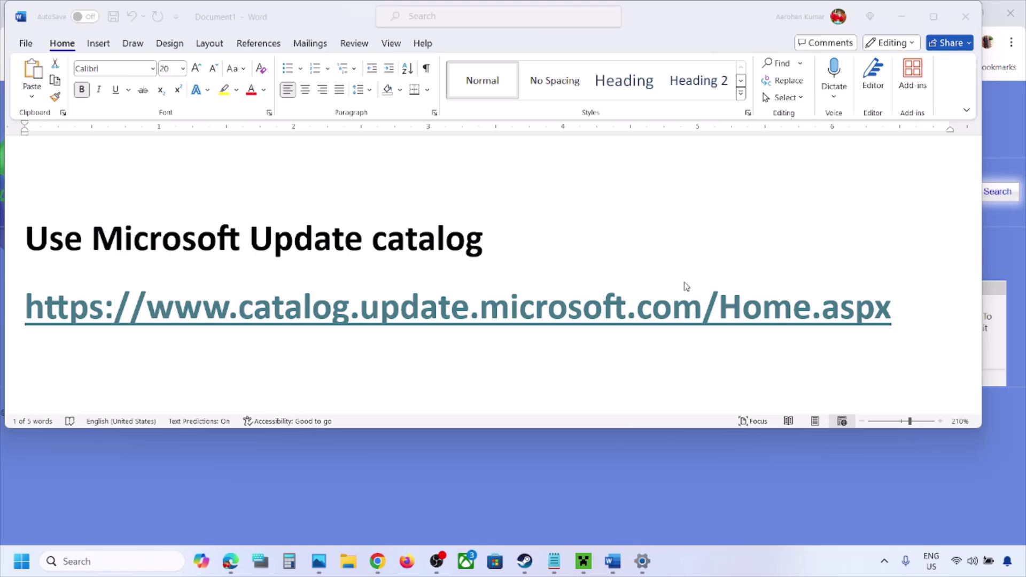
# Step: Copy the Microsoft Update Catalog link from the Word notes and bring up the catalog site in Chrome
pyautogui.tripleClick(661, 312)
pyautogui.rightClick(660, 312)
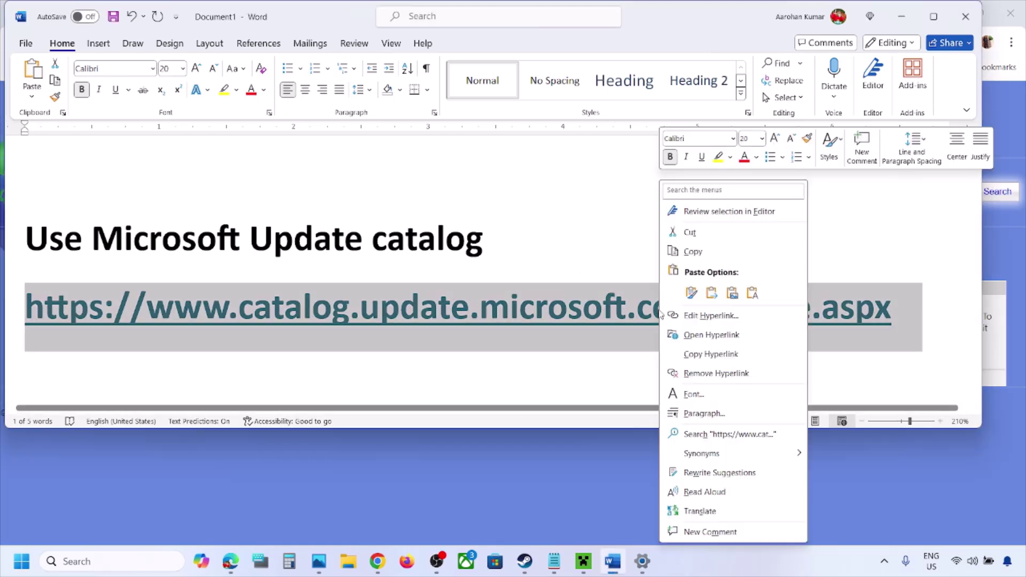
pyautogui.click(716, 256)
pyautogui.click(595, 477)
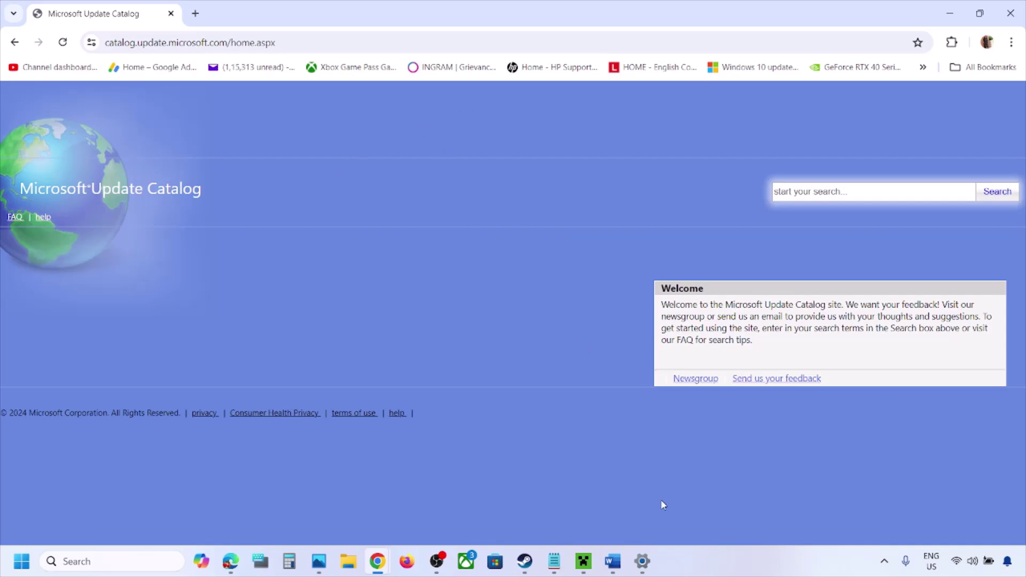
# Step: Look up the latest cumulative update's KB number in Update history and search the Microsoft Update Catalog for KB5043145
pyautogui.click(813, 193)
pyautogui.click(642, 560)
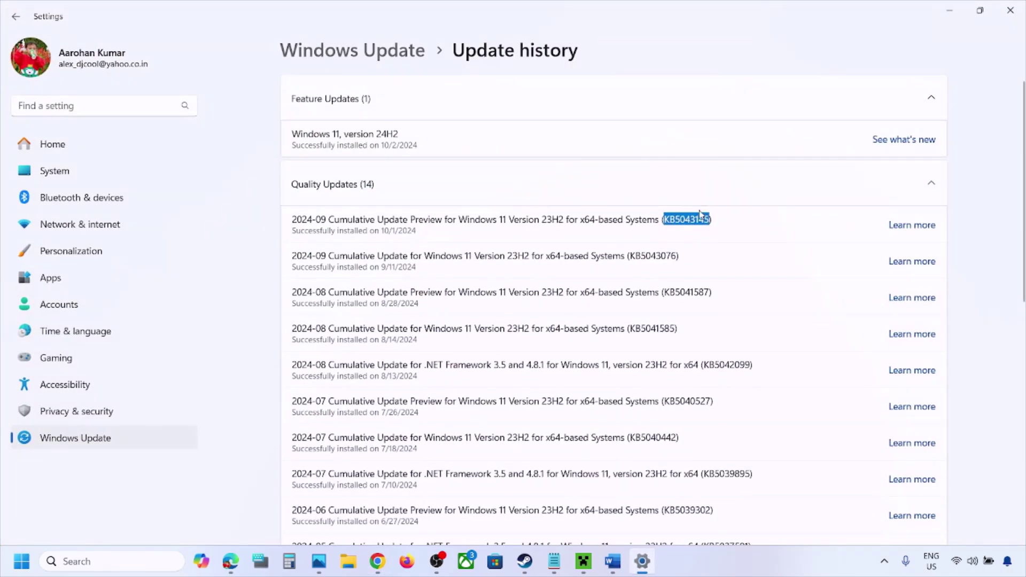
pyautogui.click(949, 11)
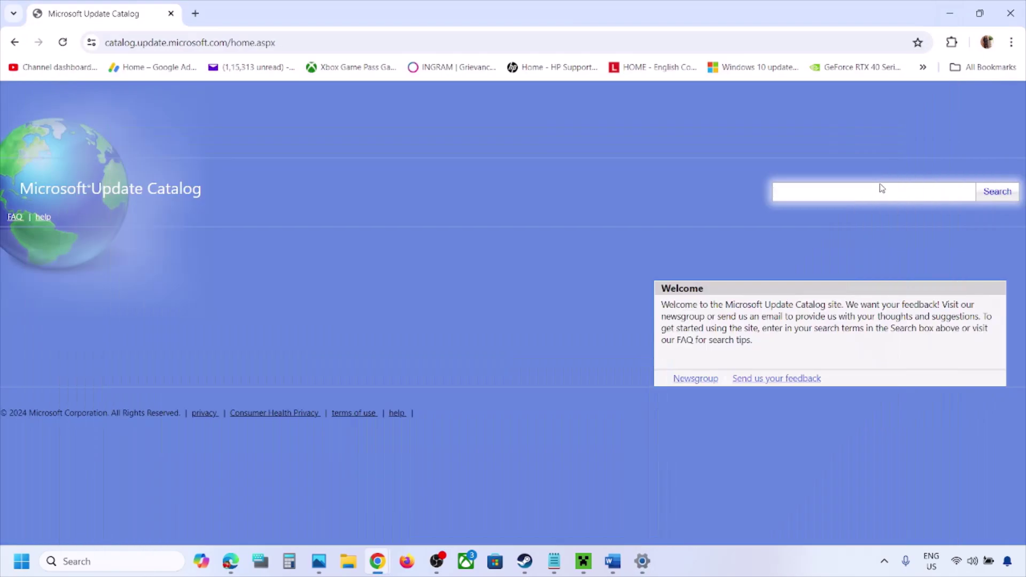
pyautogui.click(855, 193)
pyautogui.hotkey('ctrl', 'v')
pyautogui.click(998, 192)
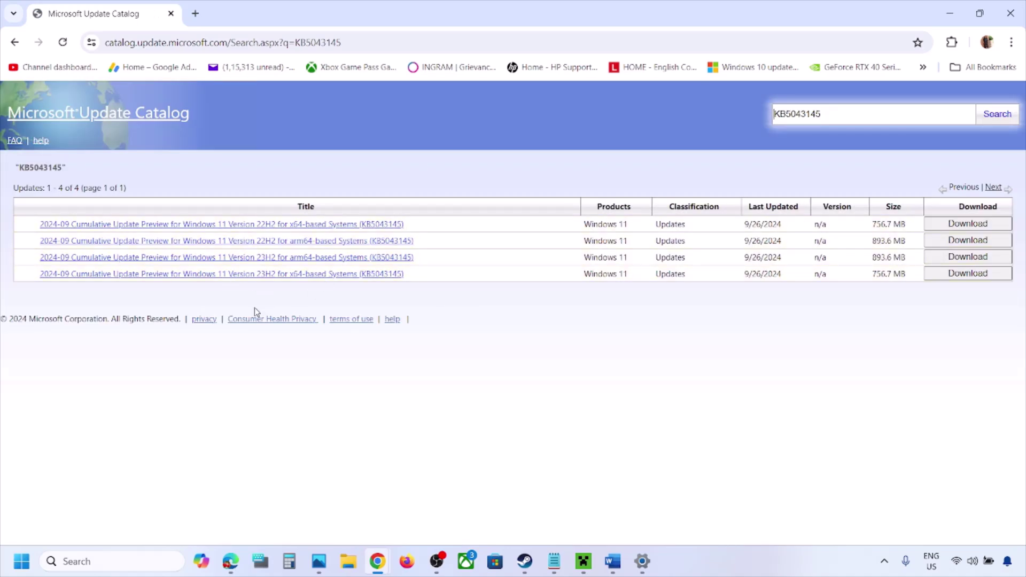
# Step: Run winver to check the installed Windows version, moving the About Windows dialog clear of the catalog result titles
pyautogui.click(88, 562)
pyautogui.write('winver')
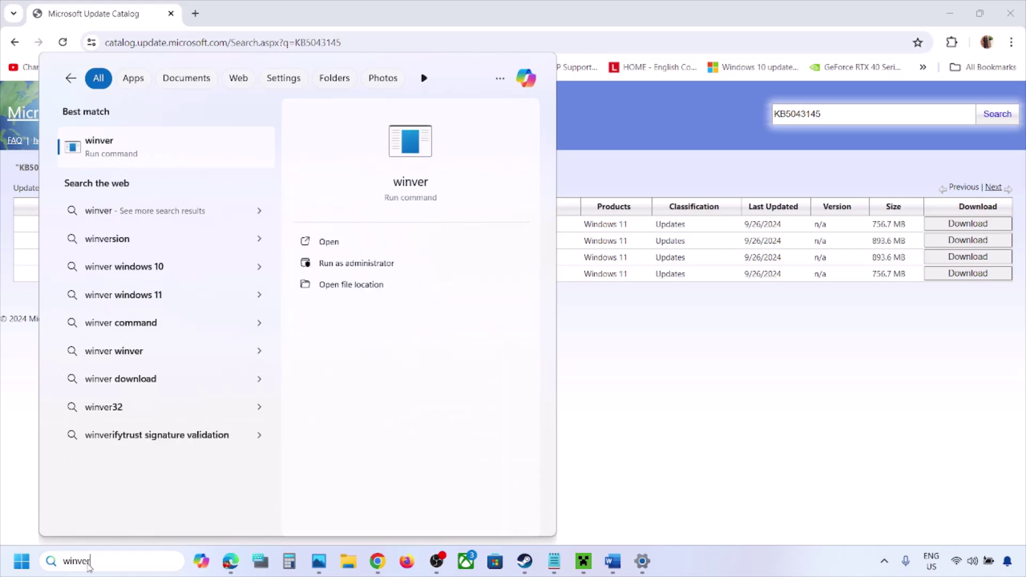
pyautogui.click(104, 151)
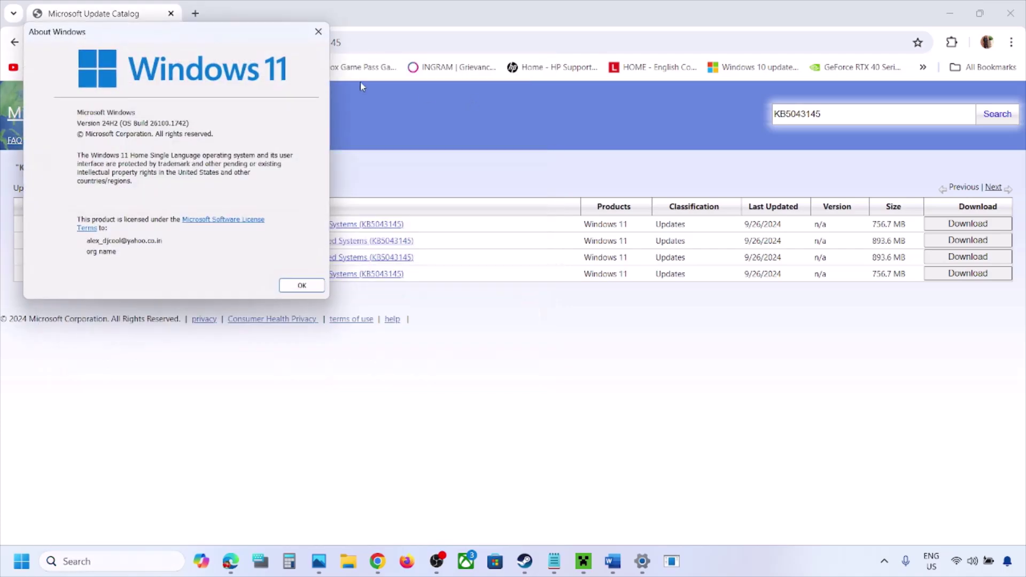
pyautogui.moveTo(211, 37); pyautogui.dragTo(560, 247)
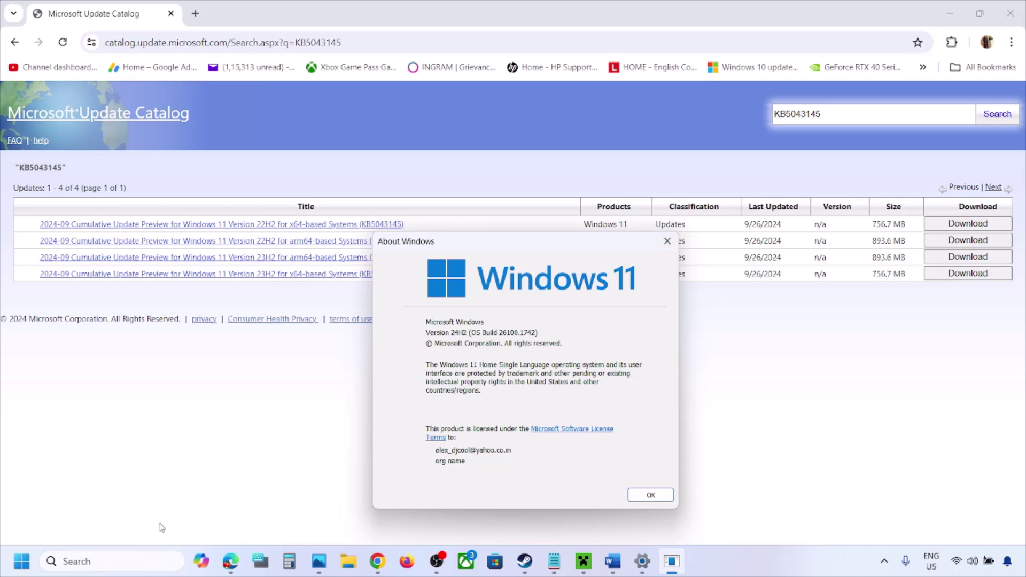
# Step: Check the PC's system type on the About page of the Windows System settings, then minimize Settings
pyautogui.hotkey('alt', 'Tab')
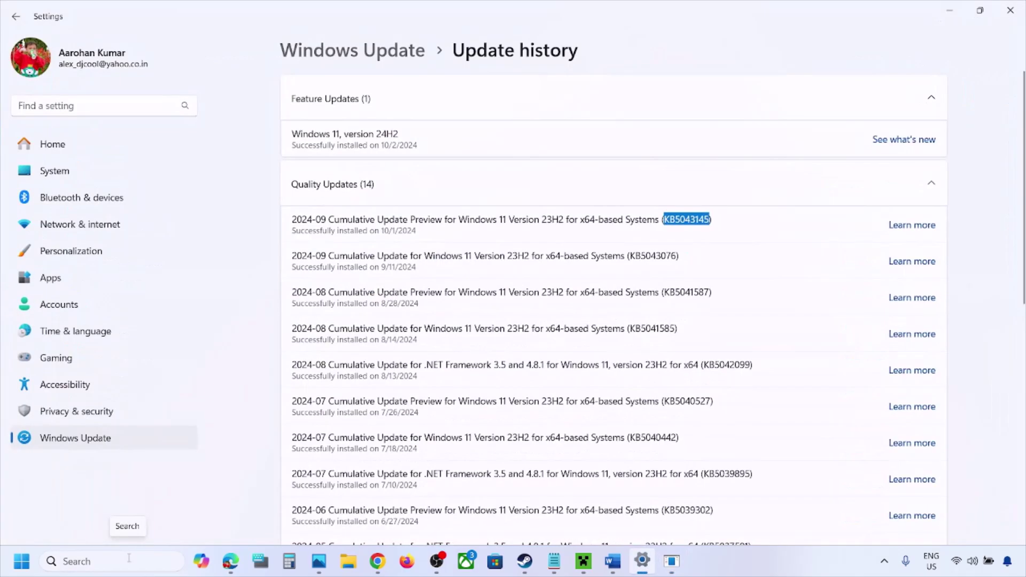
pyautogui.click(58, 178)
pyautogui.scroll(-10, 404, 293)
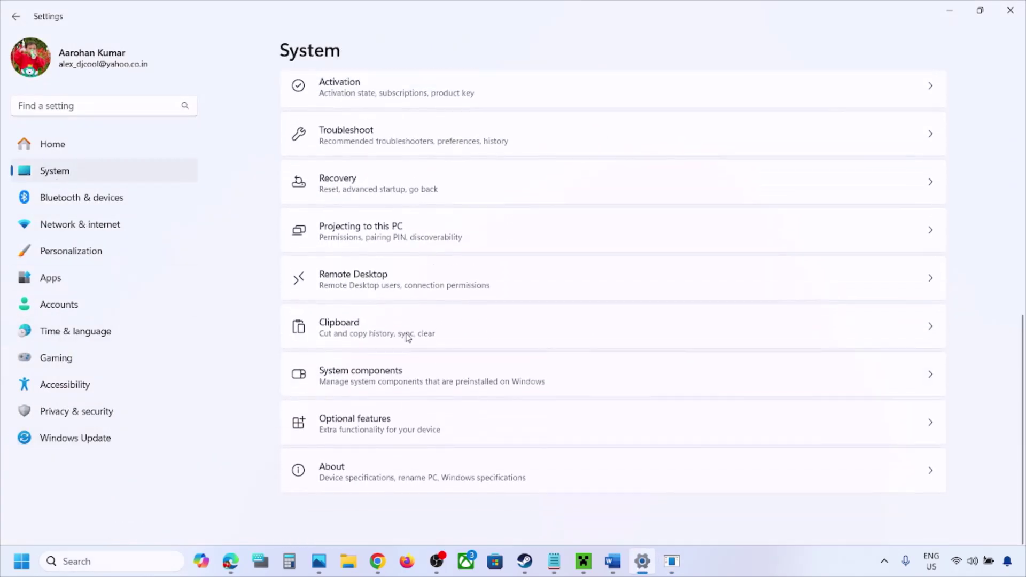
pyautogui.click(368, 489)
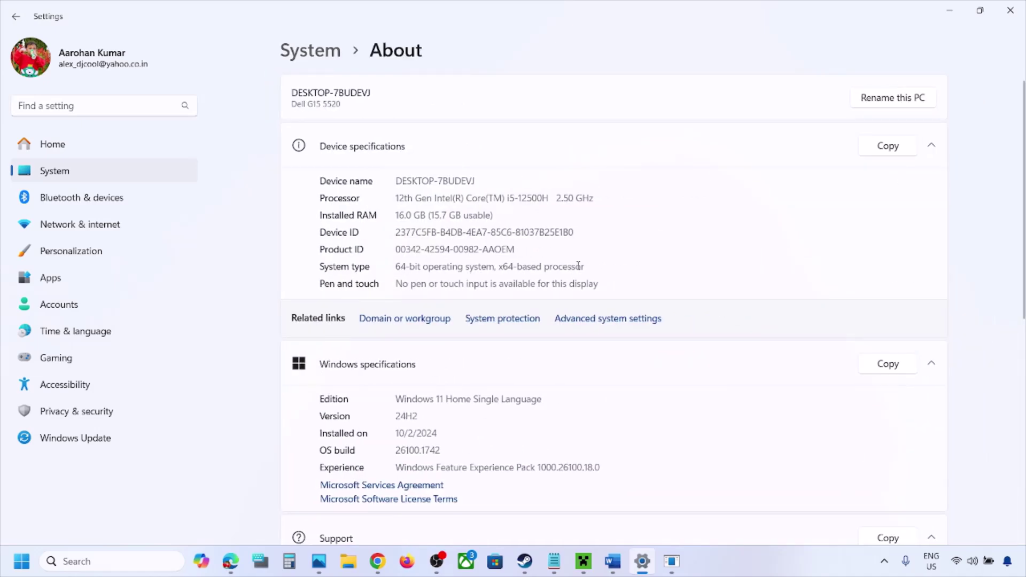
pyautogui.moveTo(587, 267); pyautogui.dragTo(463, 267)
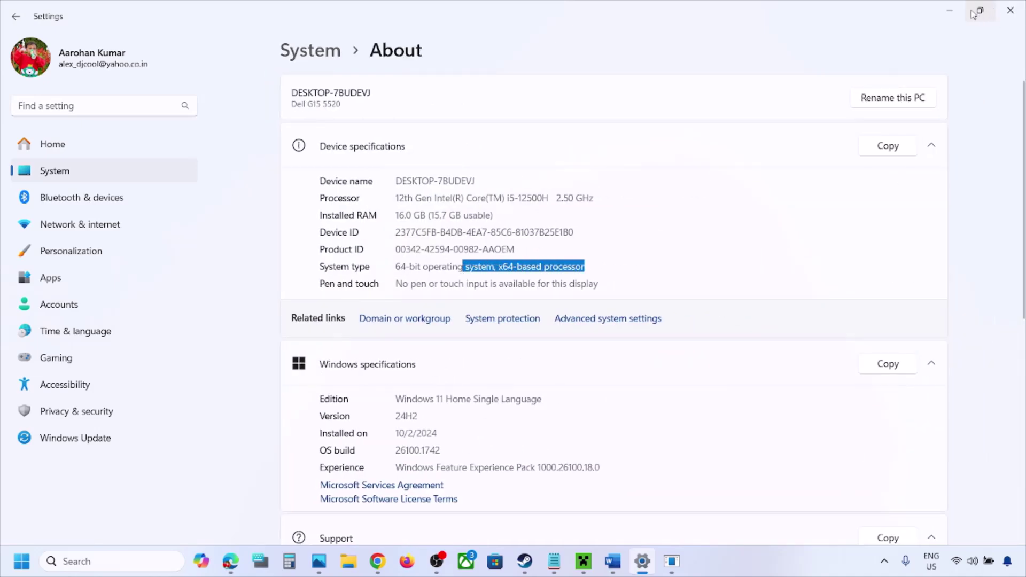
pyautogui.click(951, 15)
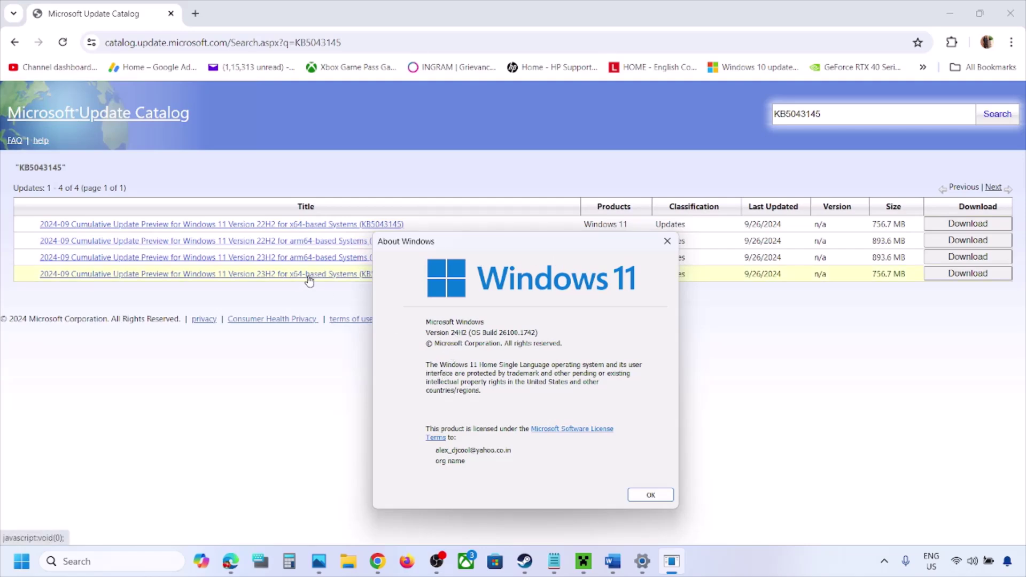
# Step: Download the .msu file of the KB5043145 cumulative update preview for Windows 11 Version 23H2 x64-based systems and check its download progress
pyautogui.click(276, 302)
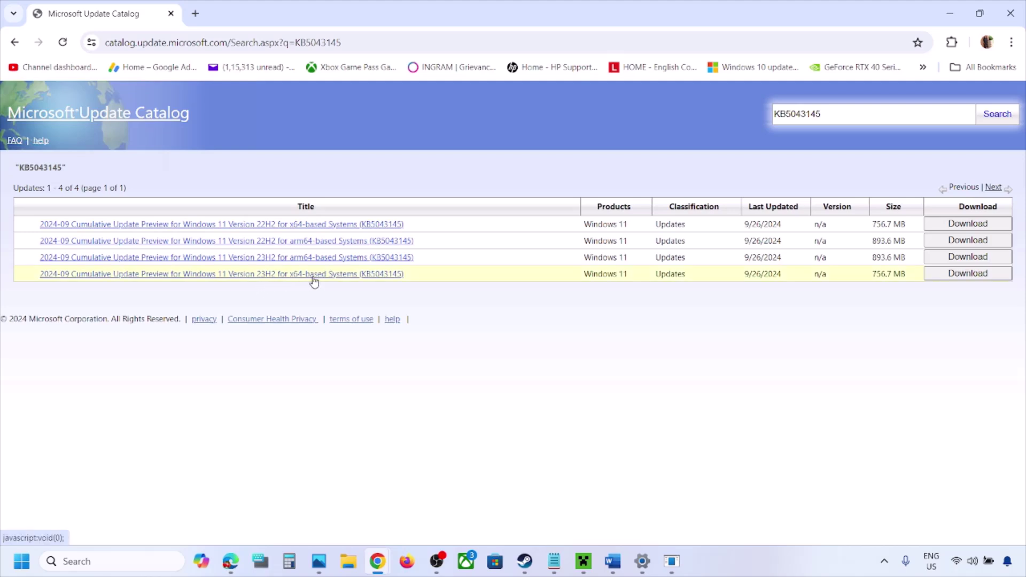
pyautogui.click(975, 279)
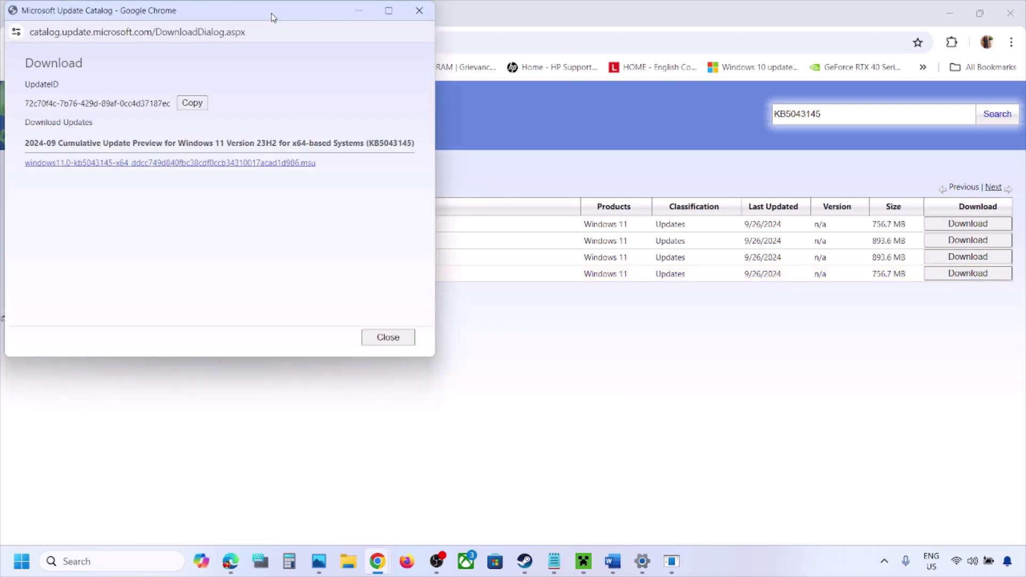
pyautogui.moveTo(273, 17); pyautogui.dragTo(520, 103)
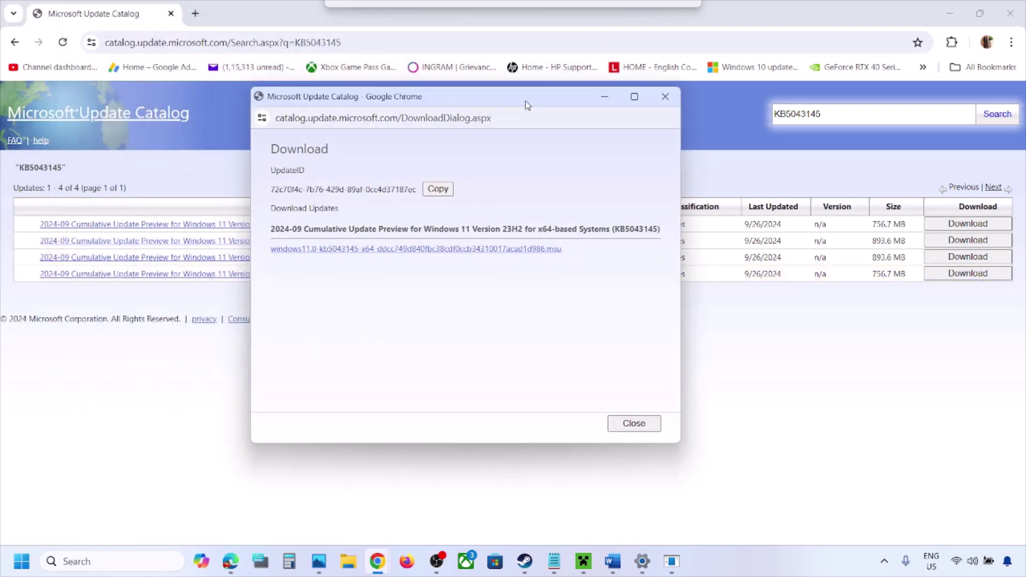
pyautogui.click(460, 255)
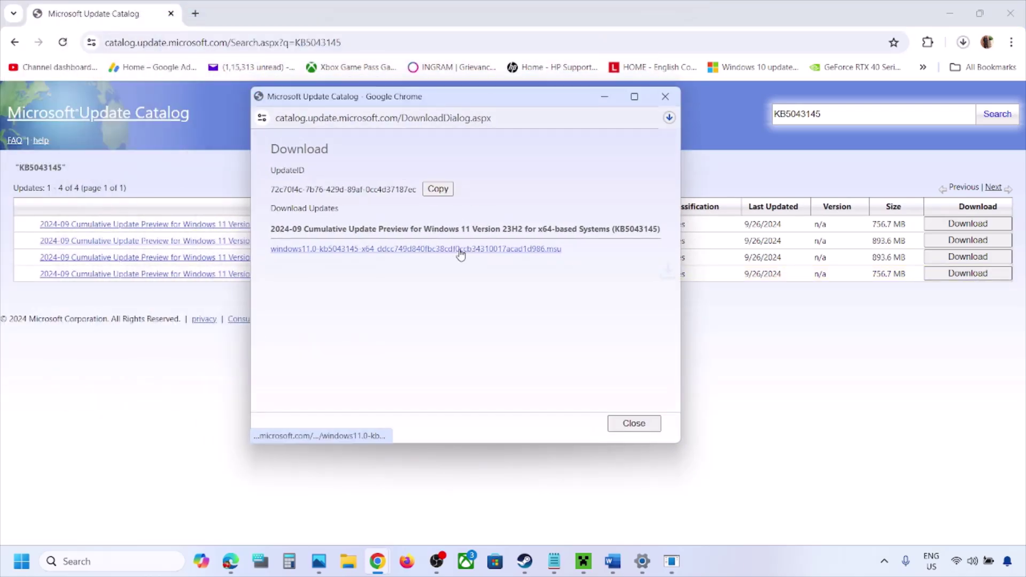
pyautogui.click(669, 118)
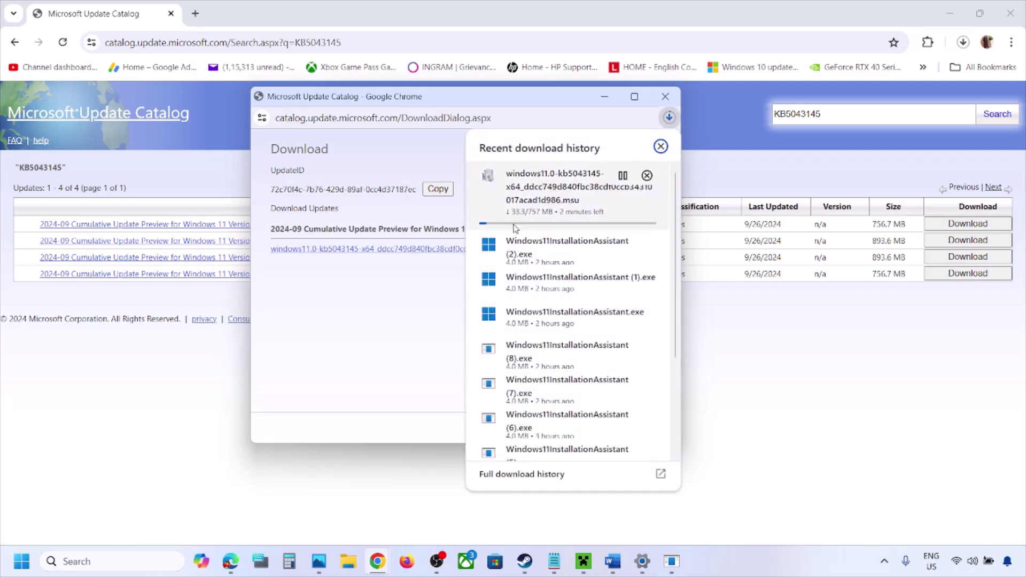
pyautogui.click(775, 461)
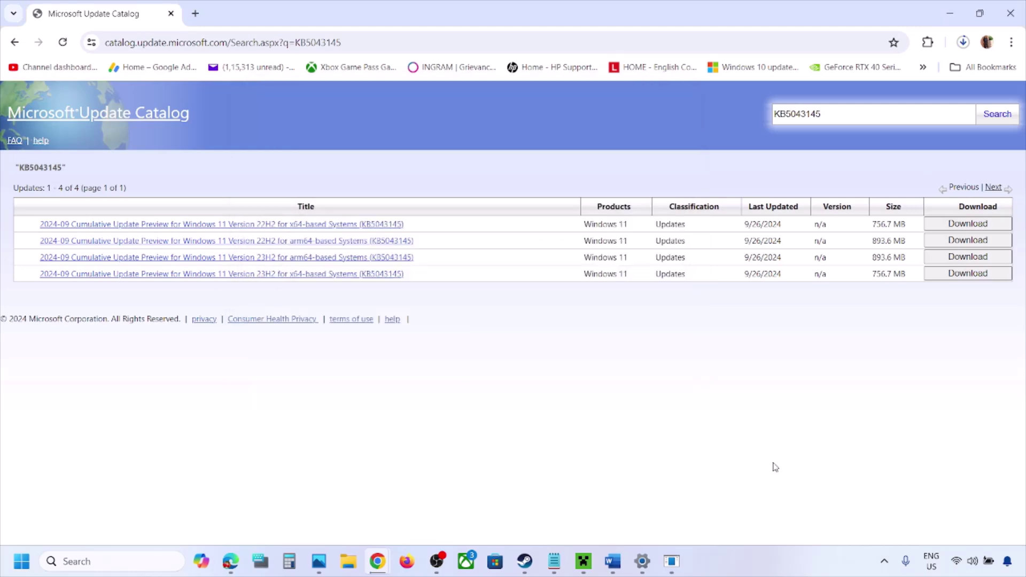
# Step: In the Word notes, copy the Reset Windows Update Components commands from "SC config trustedinstaller start=auto" through "net start appidsvc"
pyautogui.click(724, 562)
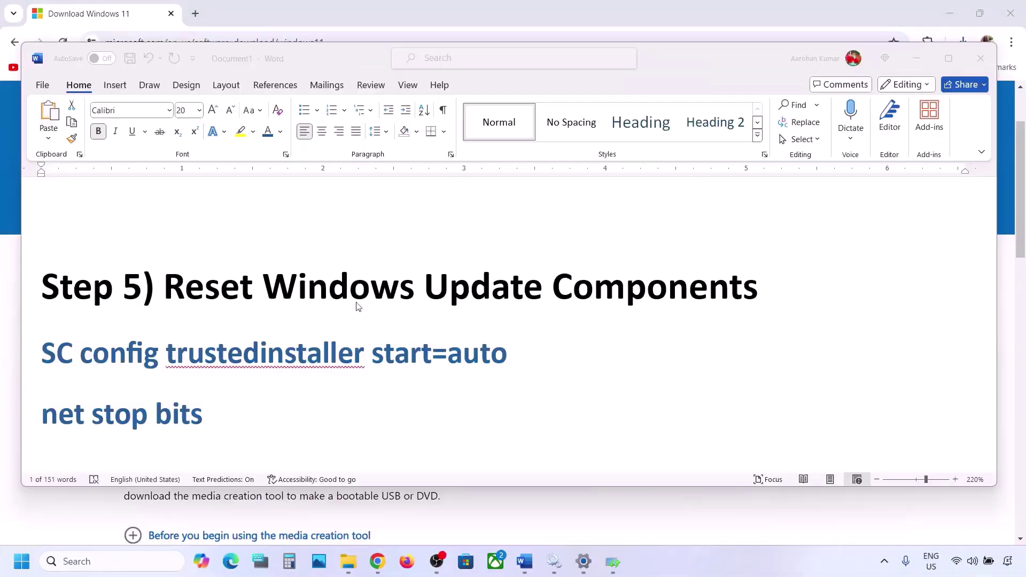
pyautogui.click(168, 280)
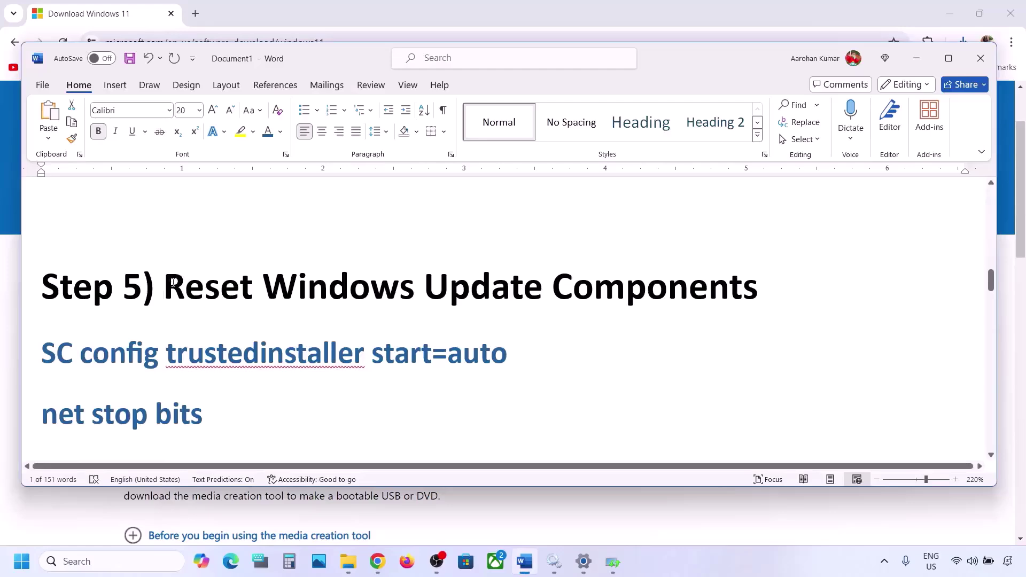
pyautogui.moveTo(173, 282); pyautogui.dragTo(758, 289)
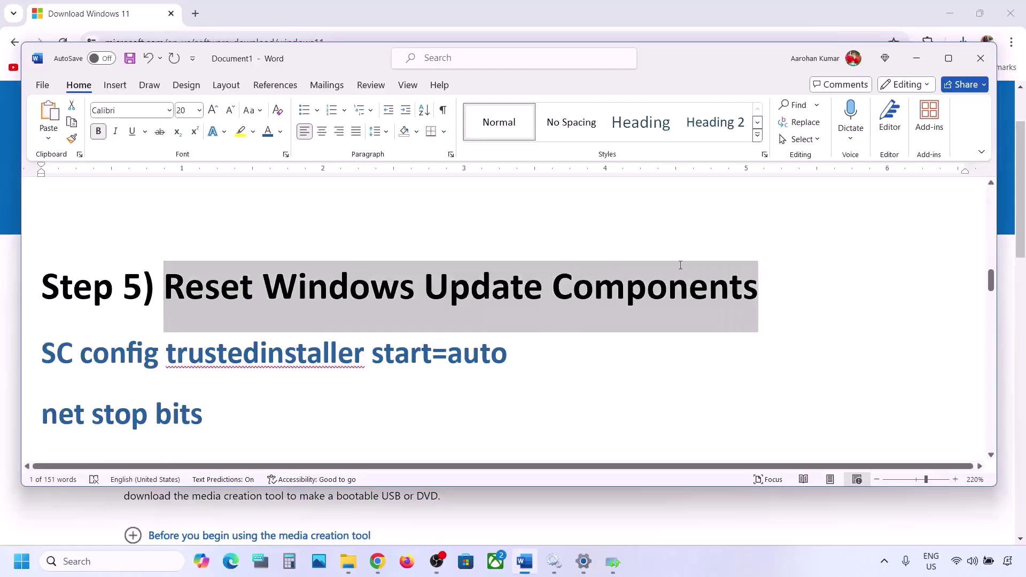
pyautogui.click(43, 350)
pyautogui.hotkey('shift', 'Down')
pyautogui.hotkey('shift', 'Down')
pyautogui.hotkey('shift', 'Down')
pyautogui.hotkey('shift', 'Down')
pyautogui.hotkey('shift', 'Down')
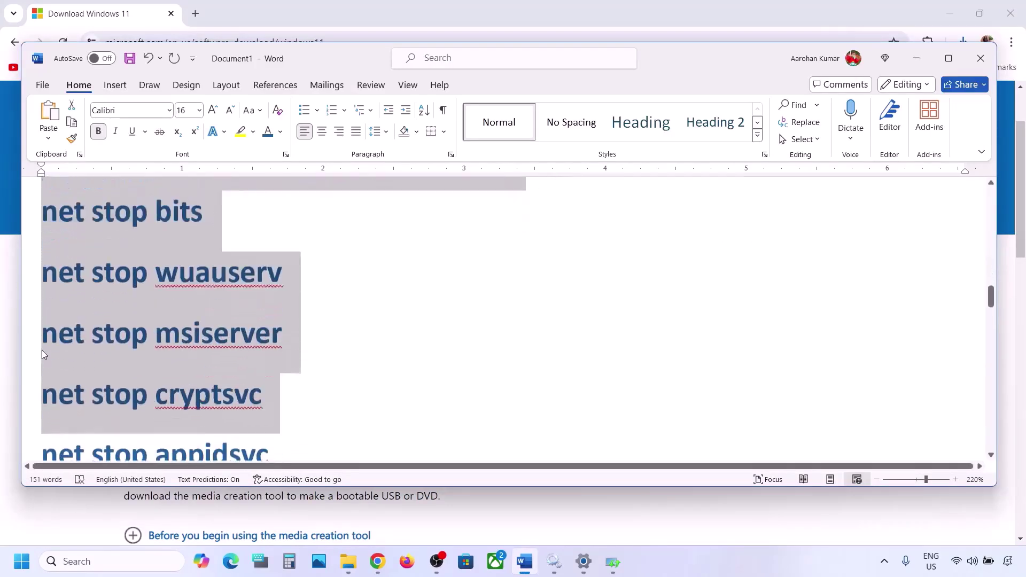
pyautogui.hotkey('shift', 'Down')
pyautogui.hotkey('shift', 'Down')
pyautogui.hotkey('shift', 'Down')
pyautogui.hotkey('shift', 'Down')
pyautogui.hotkey('shift', 'Down')
pyautogui.hotkey('shift', 'Down')
pyautogui.hotkey('shift', 'Down')
pyautogui.hotkey('shift', 'Down')
pyautogui.hotkey('shift', 'Down')
pyautogui.hotkey('shift', 'Down')
pyautogui.hotkey('shift', 'Down')
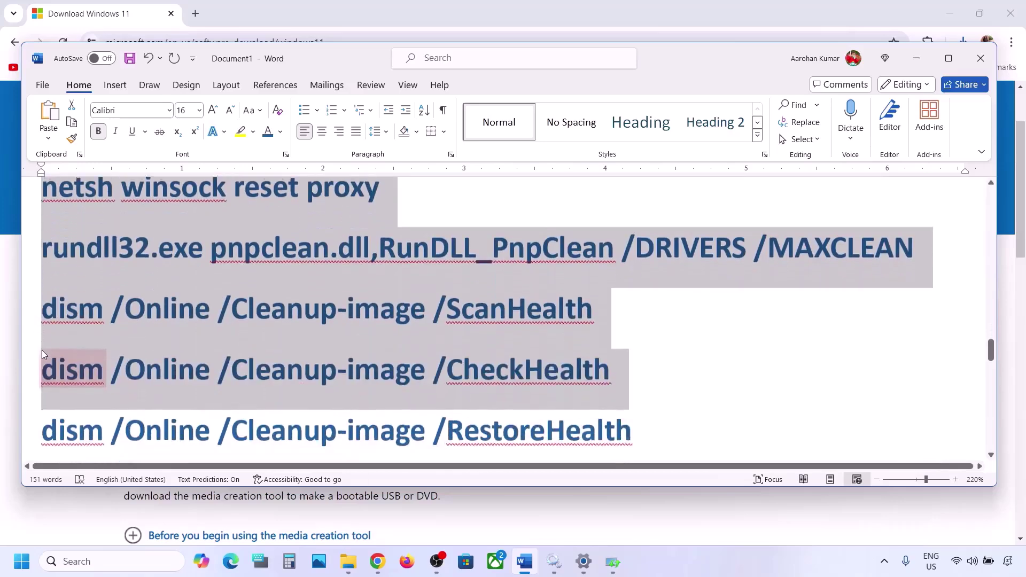
pyautogui.hotkey('shift', 'Down')
pyautogui.hotkey('shift', 'Down')
pyautogui.hotkey('shift', 'Down')
pyautogui.hotkey('shift', 'Down')
pyautogui.hotkey('shift', 'Down')
pyautogui.hotkey('shift', 'Down')
pyautogui.hotkey('shift', 'Down')
pyautogui.hotkey('shift', 'Down')
pyautogui.hotkey('shift', 'Down')
pyautogui.hotkey('shift', 'Down')
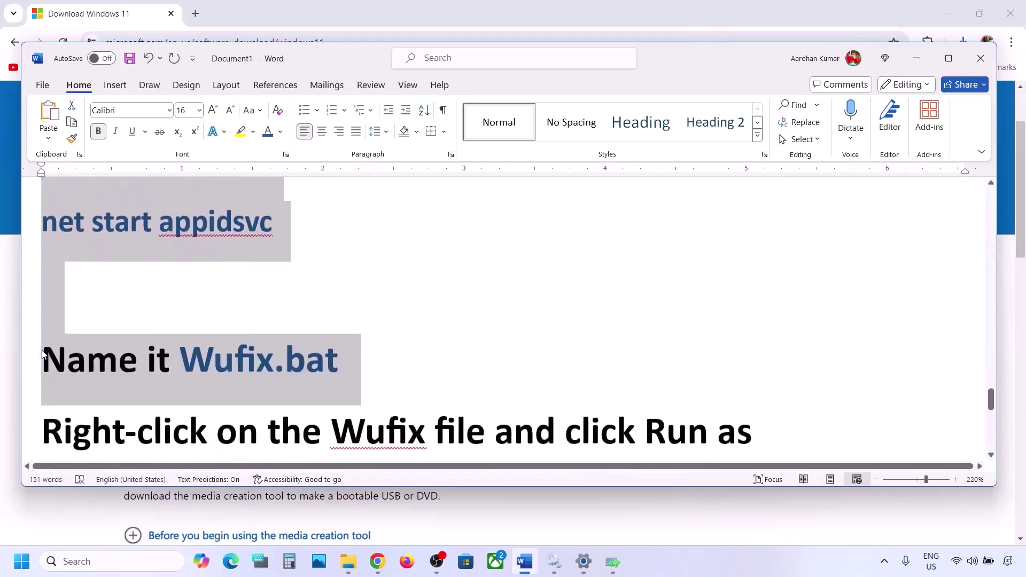
pyautogui.hotkey('shift', 'Up')
pyautogui.hotkey('shift', 'Up')
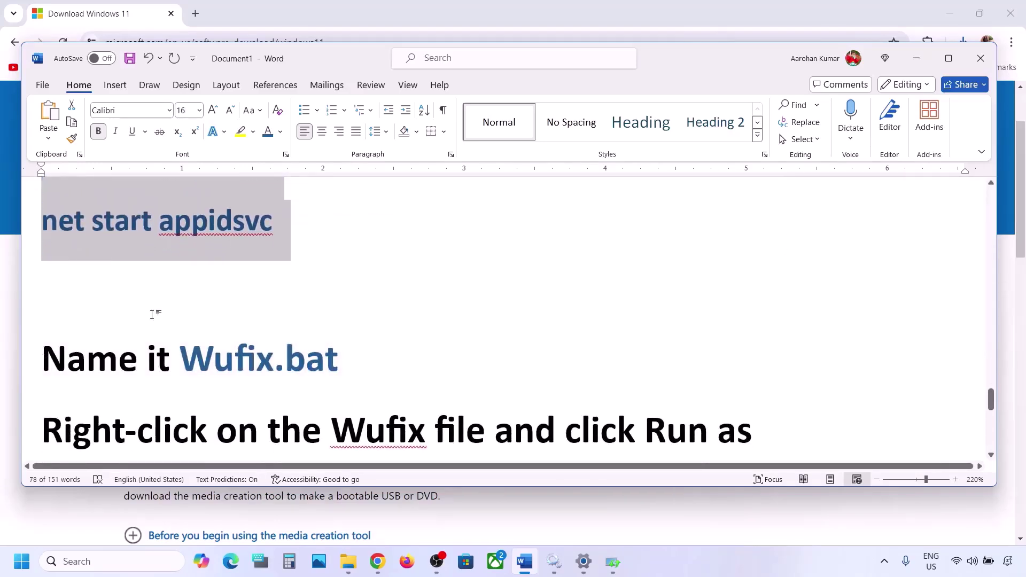
pyautogui.scroll(2, 154, 309)
pyautogui.rightClick(158, 271)
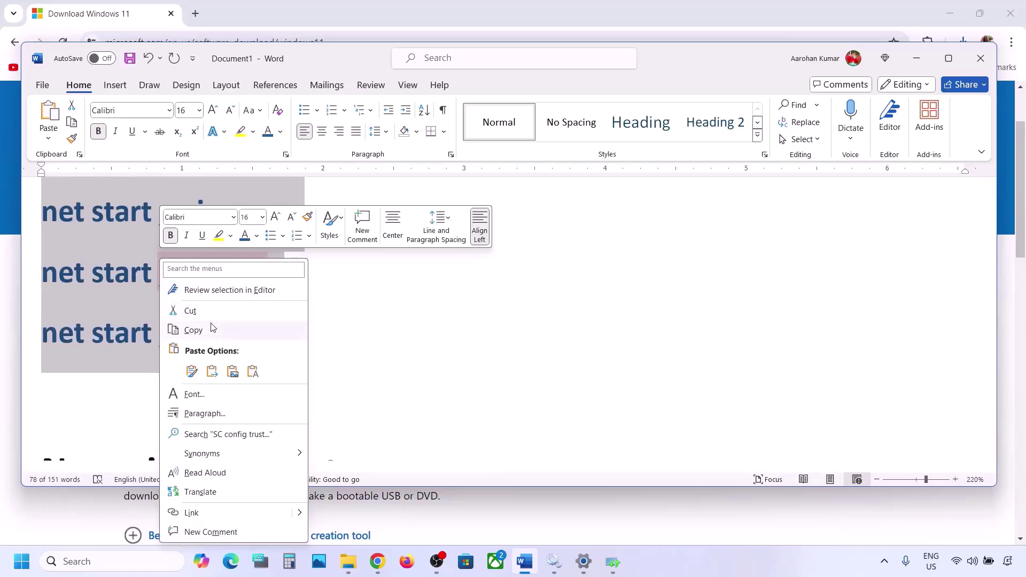
pyautogui.click(192, 329)
# Step: Open Notepad, paste the copied Windows Update reset commands into a blank document, and review them from the first line
pyautogui.click(85, 560)
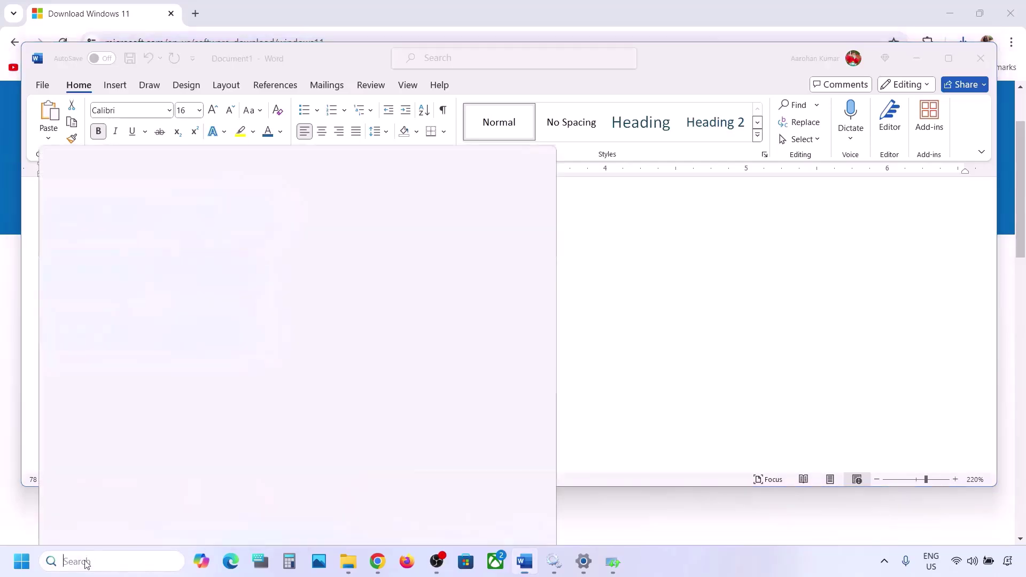
pyautogui.write('note')
pyautogui.press('Return')
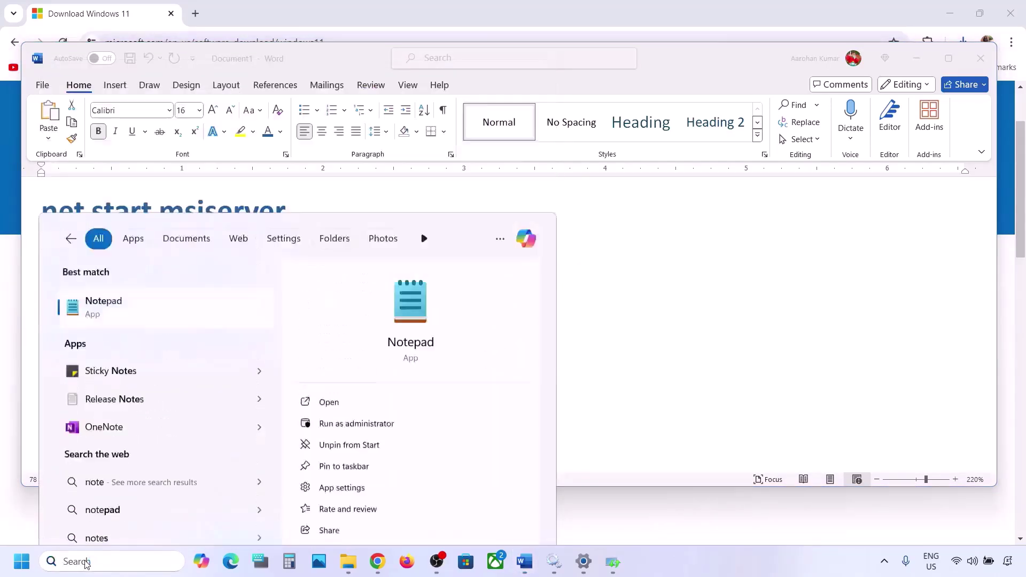
pyautogui.hotkey('ctrl', 'v')
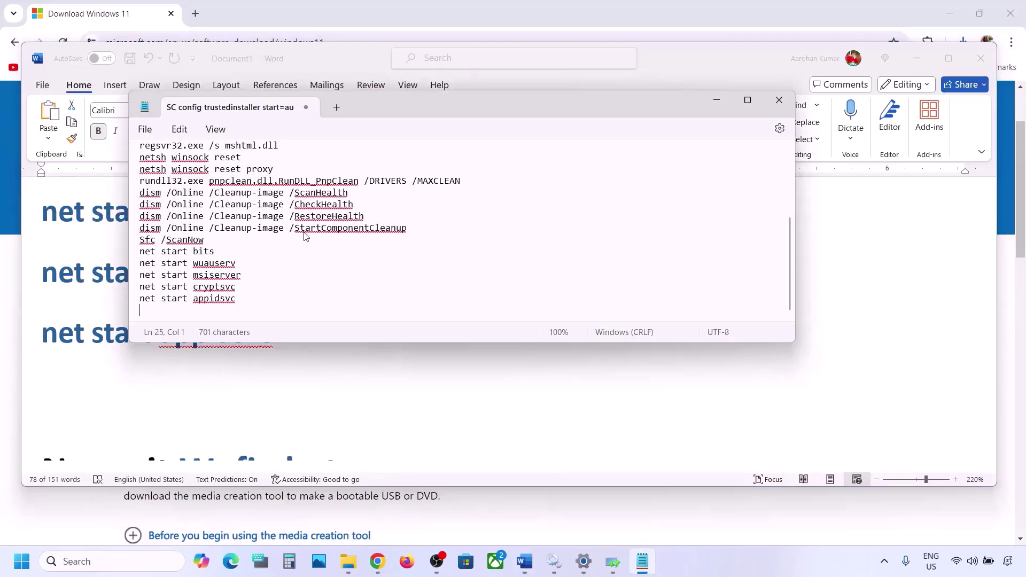
pyautogui.scroll(4, 286, 190)
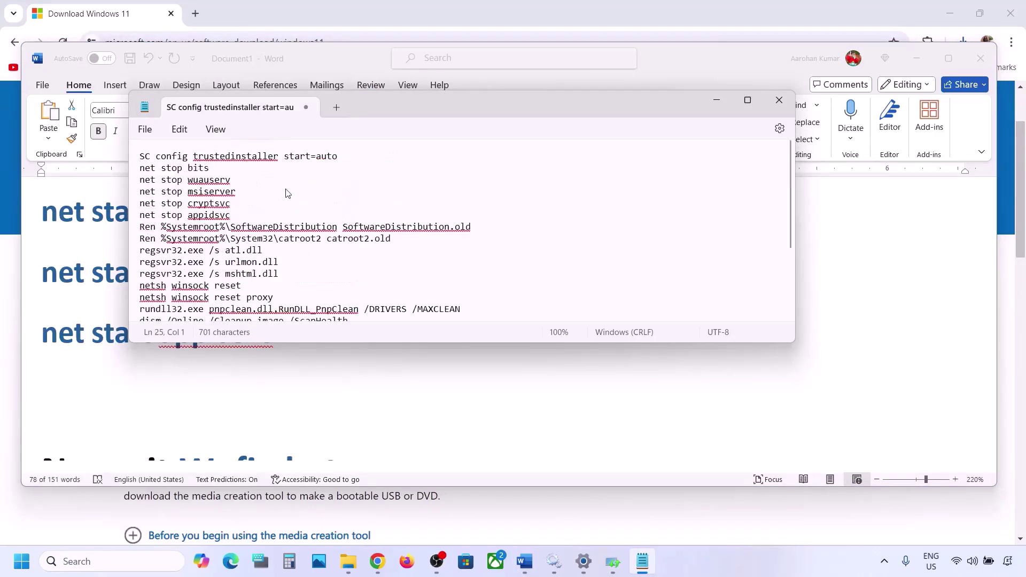
# Step: Save the reset commands to the Desktop as Wufix.bat with the type All files, taking the name from the Word notes, and close Notepad
pyautogui.click(144, 131)
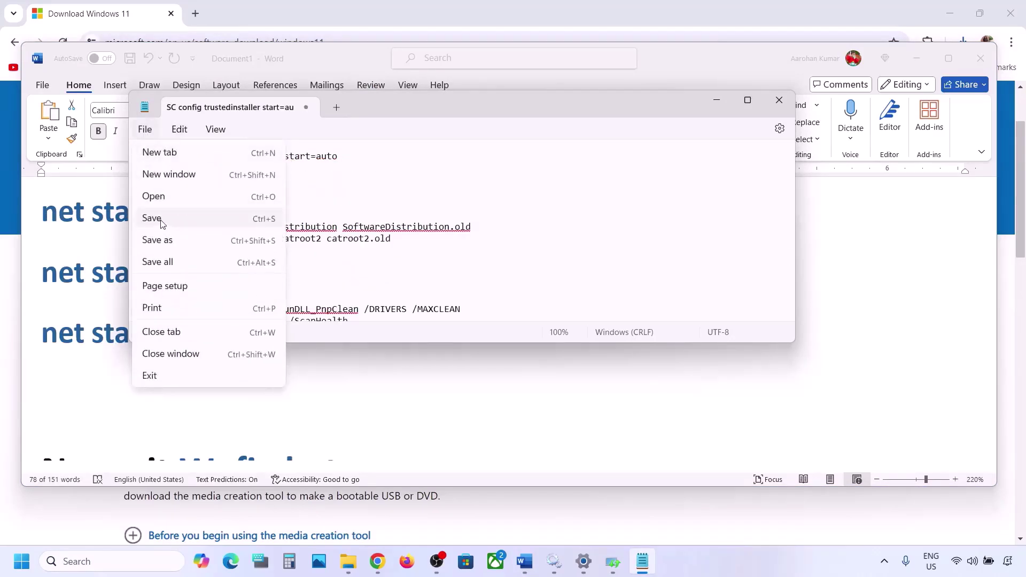
pyautogui.click(162, 242)
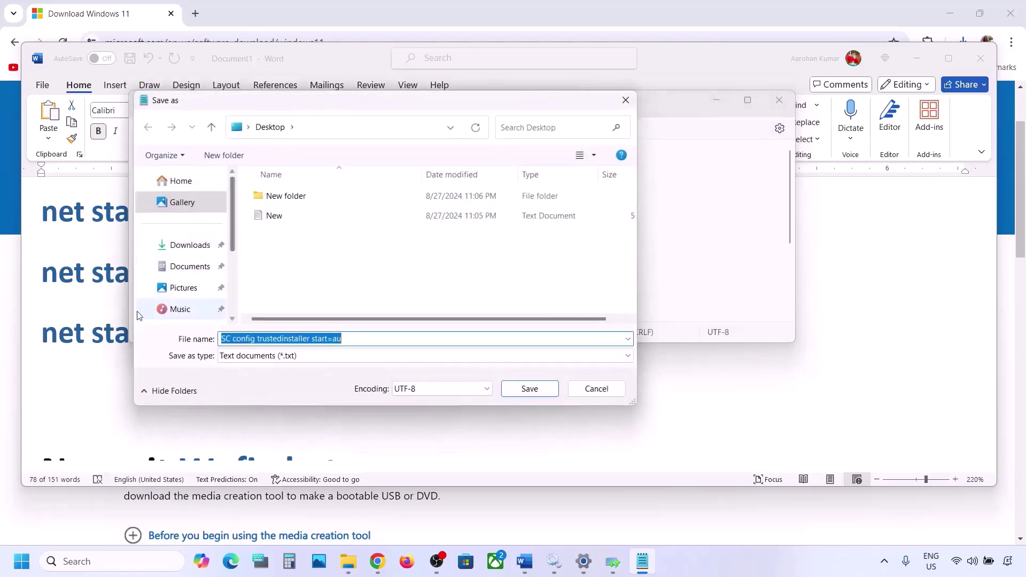
pyautogui.click(110, 342)
pyautogui.scroll(-5, 110, 339)
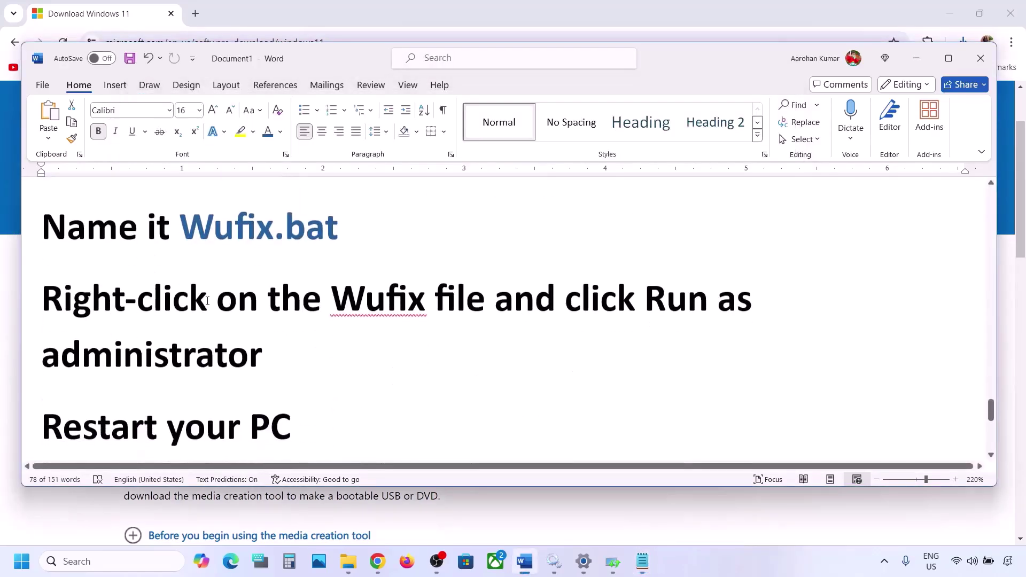
pyautogui.moveTo(346, 242); pyautogui.dragTo(222, 244)
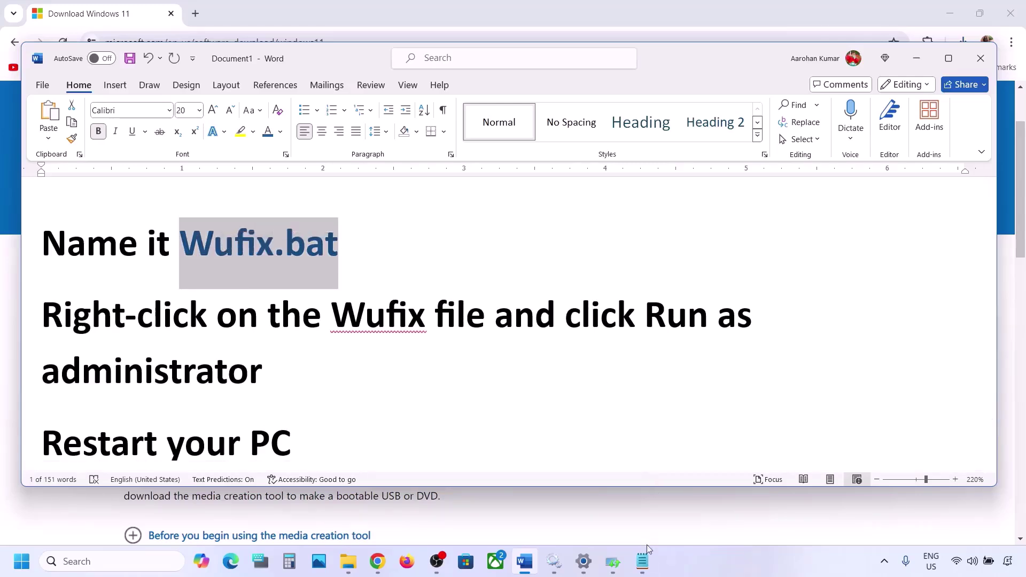
pyautogui.click(642, 561)
pyautogui.hotkey('ctrl', 'v')
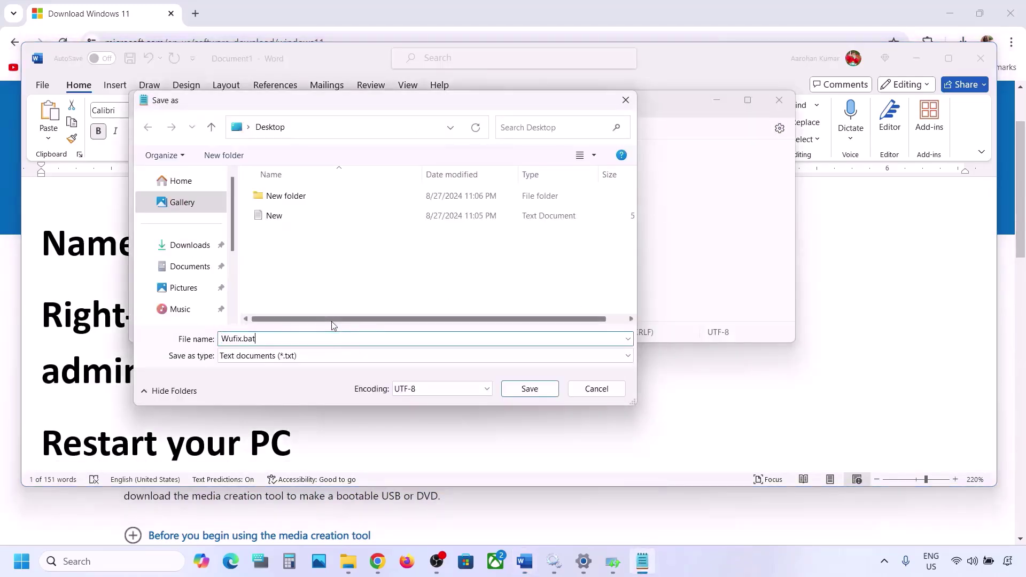
pyautogui.click(301, 357)
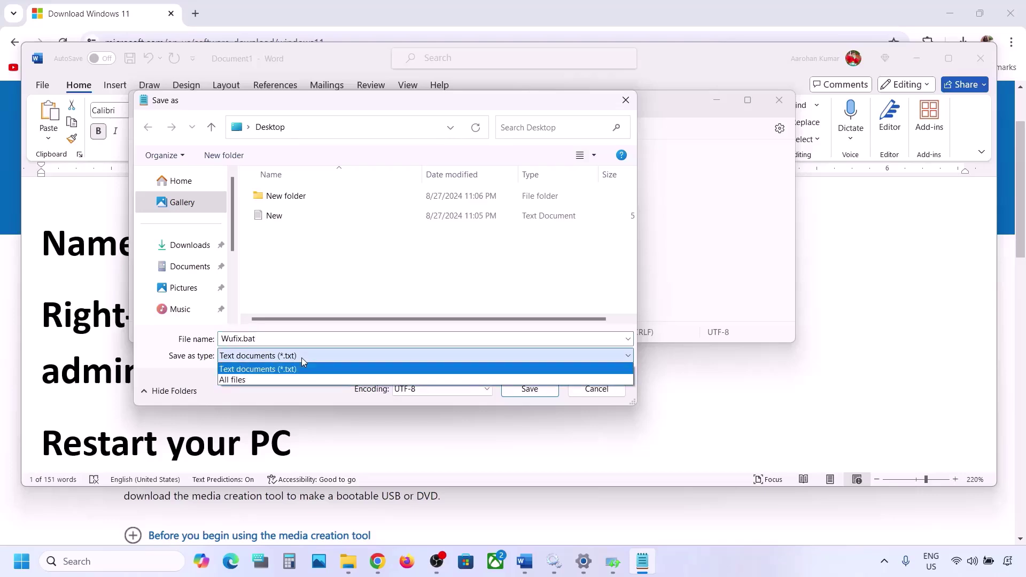
pyautogui.click(266, 382)
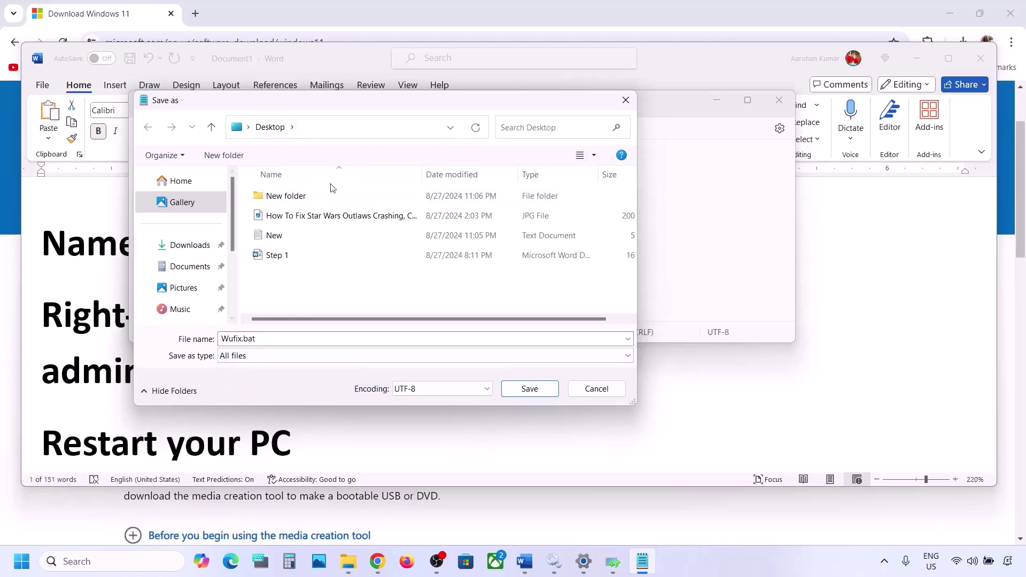
pyautogui.click(531, 389)
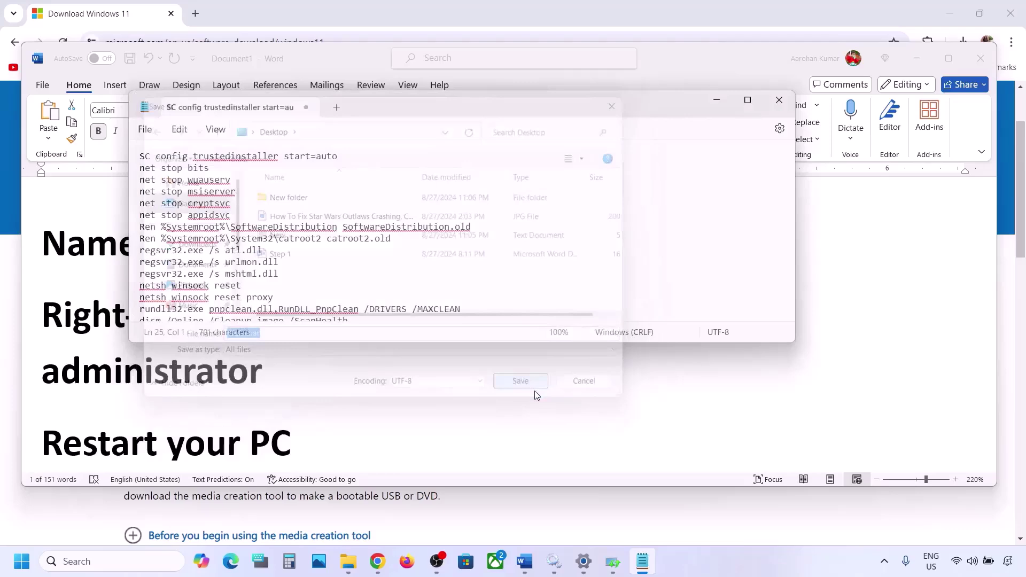
pyautogui.click(780, 102)
# Step: Go to the desktop, close the completed Windows Update troubleshooter, and run the Wufix file as administrator
pyautogui.press('super+d')
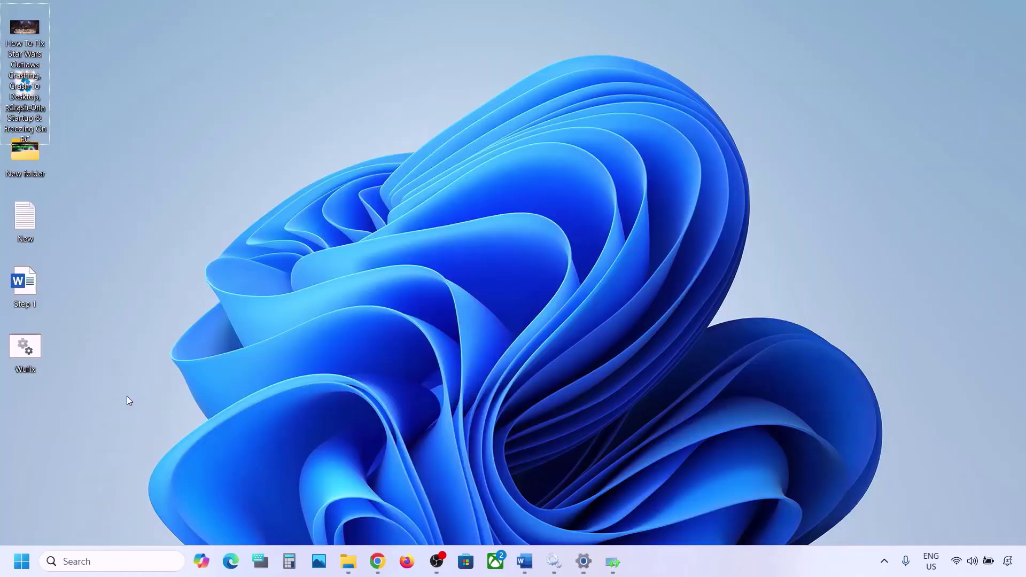
pyautogui.click(31, 348)
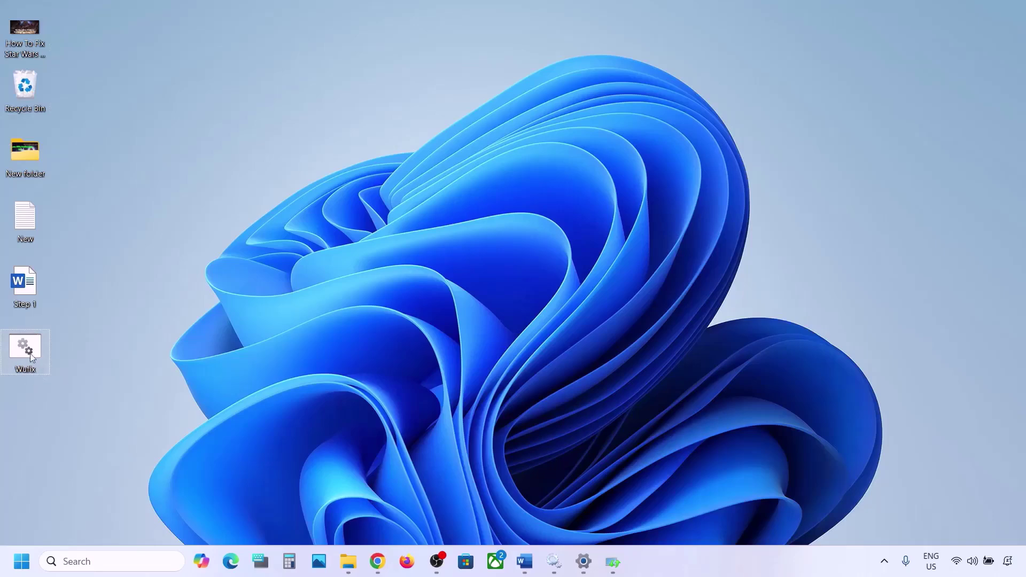
pyautogui.doubleClick(30, 348)
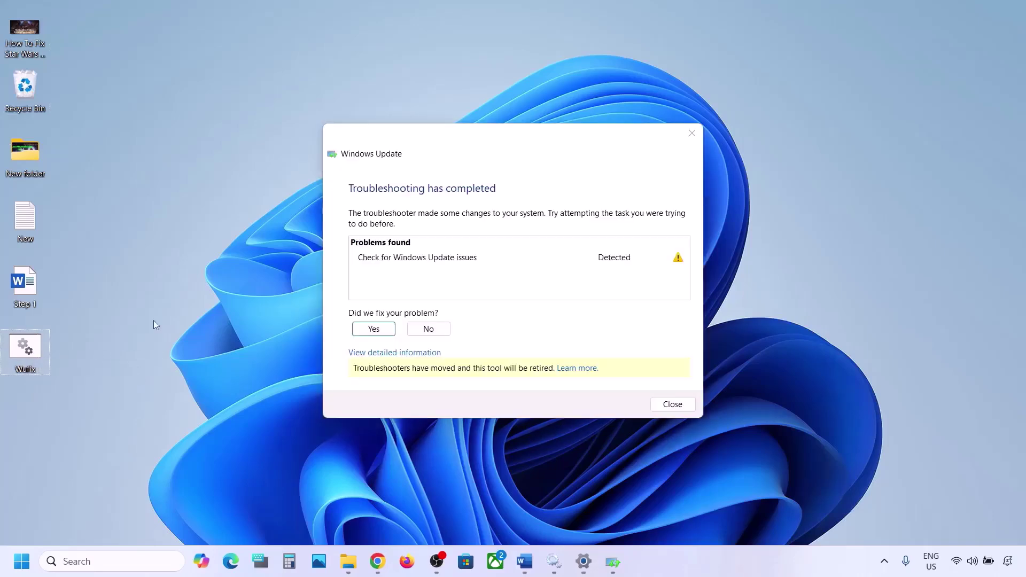
pyautogui.click(690, 134)
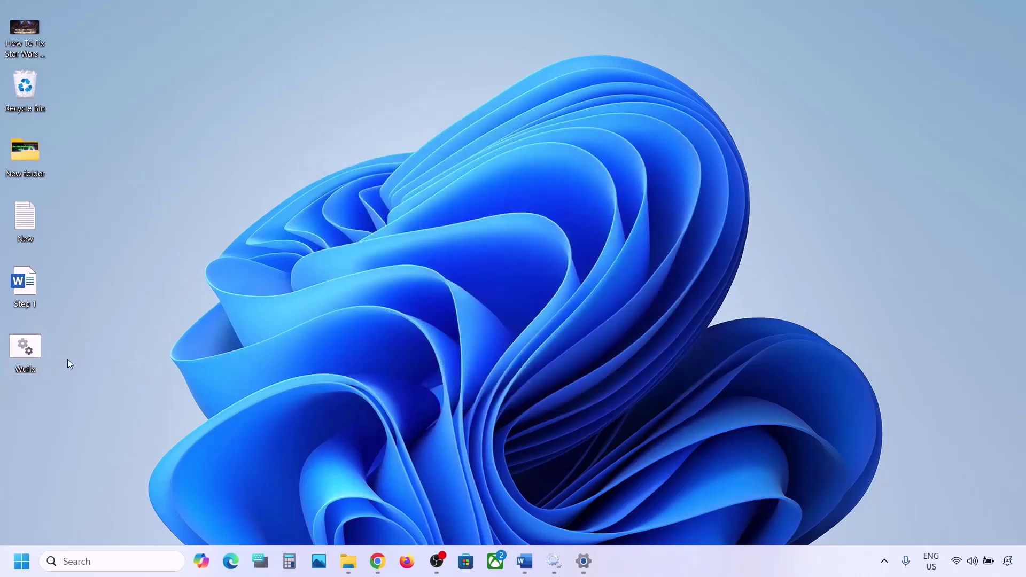
pyautogui.rightClick(30, 348)
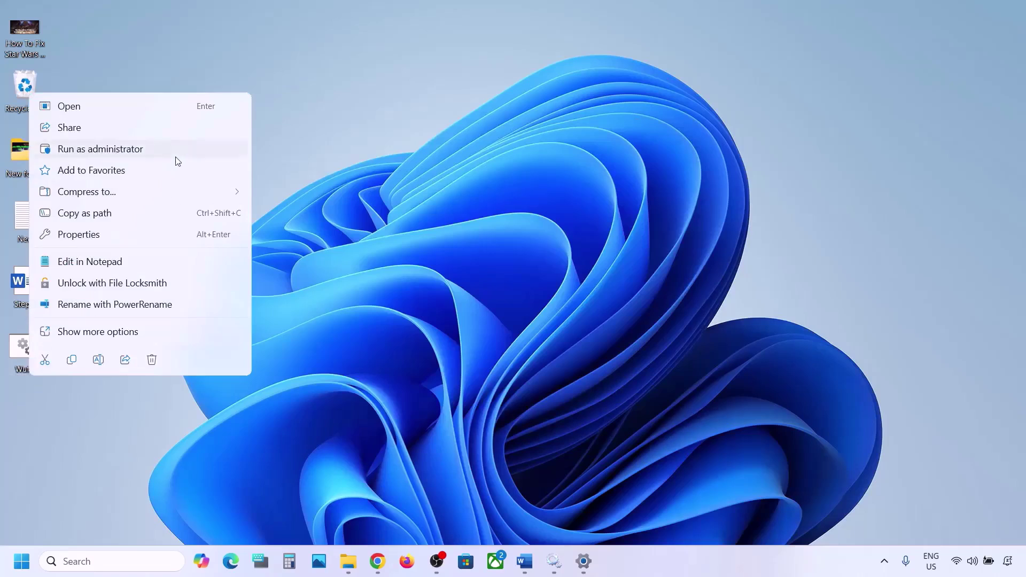
pyautogui.click(129, 152)
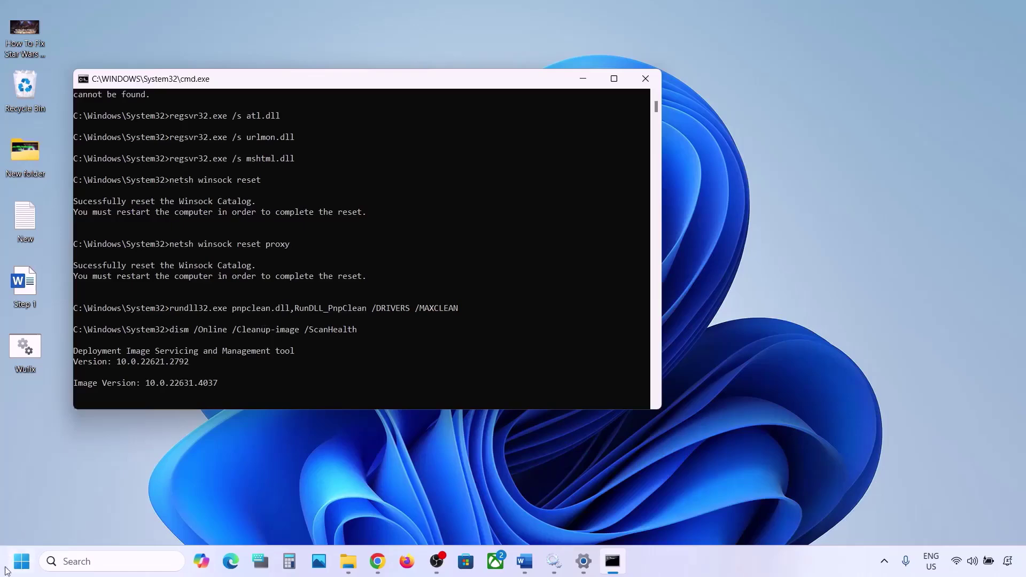
# Step: Check where the Restart option is among the Start power choices, without restarting the PC
pyautogui.click(21, 561)
pyautogui.click(390, 516)
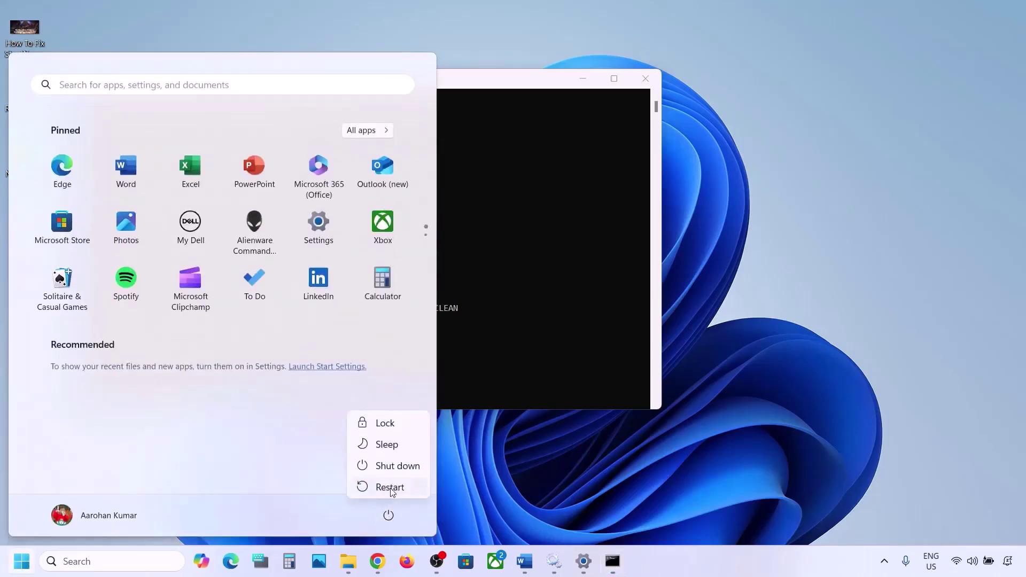
pyautogui.press('Escape')
pyautogui.click(543, 273)
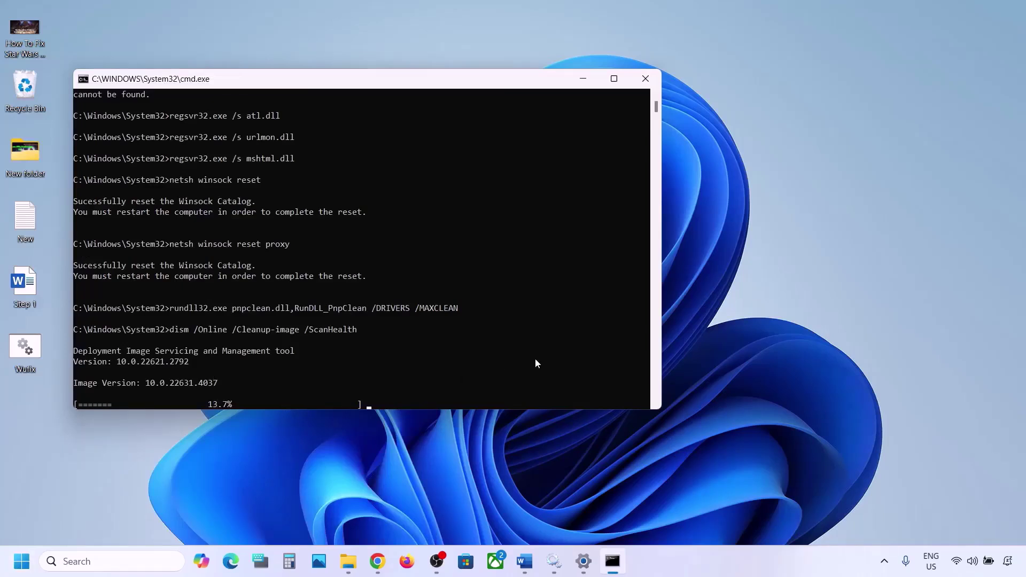
# Step: Hide the open windows, return to the Word notes, and read Step 6 about using the Media Creation Tool
pyautogui.click(680, 573)
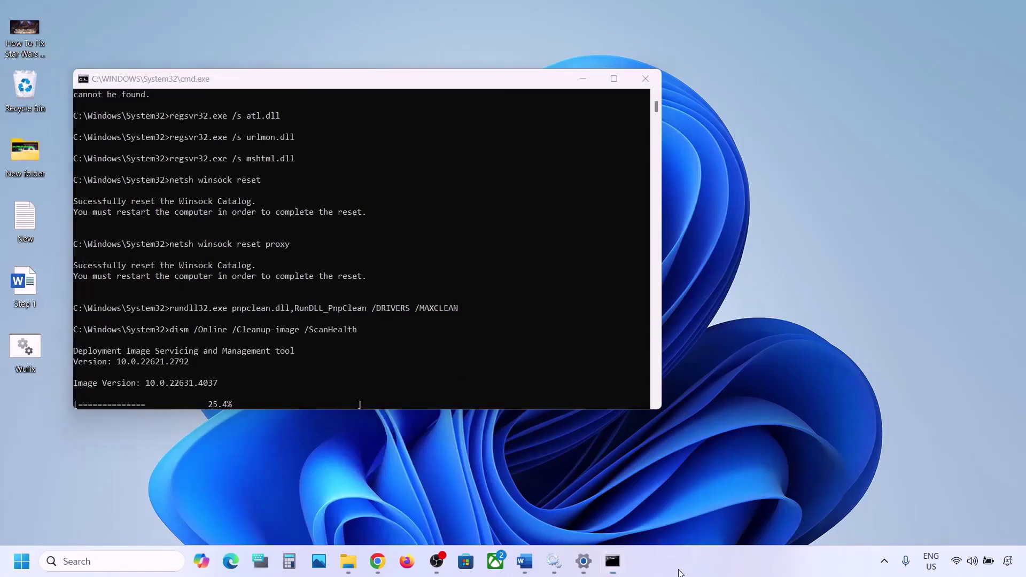
pyautogui.press('super+d')
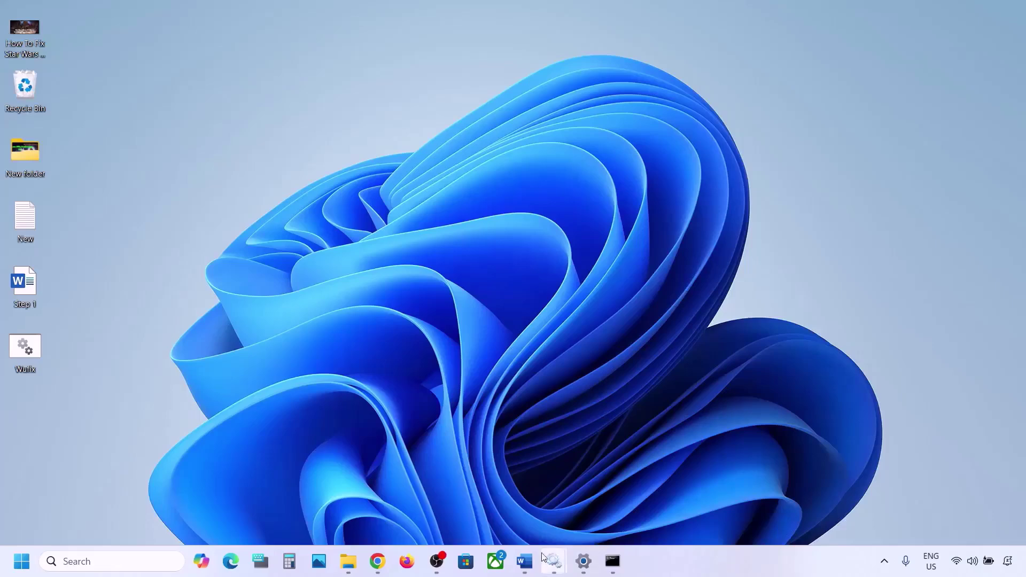
pyautogui.click(526, 561)
pyautogui.scroll(-2, 320, 402)
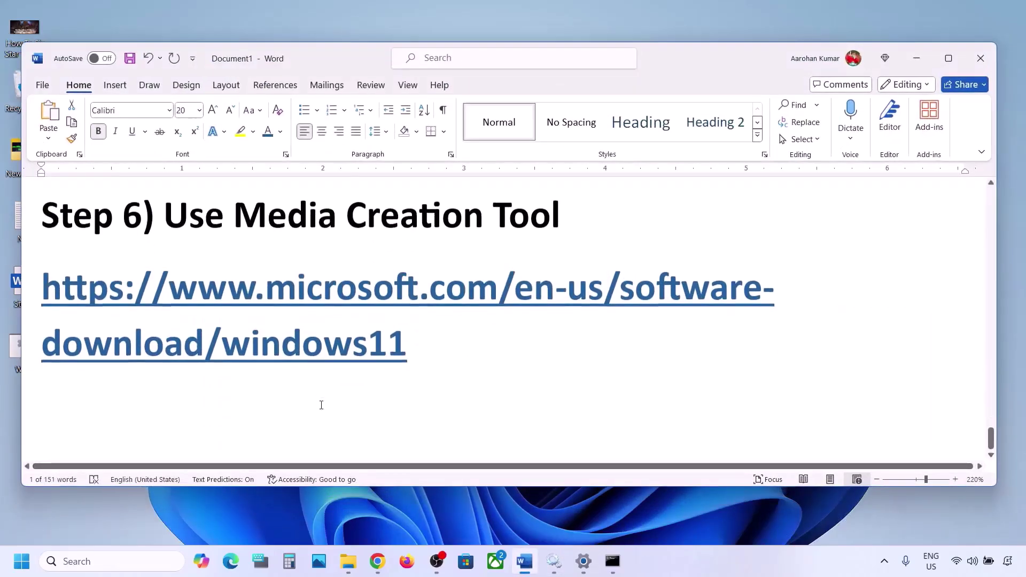
pyautogui.moveTo(168, 211); pyautogui.dragTo(567, 213)
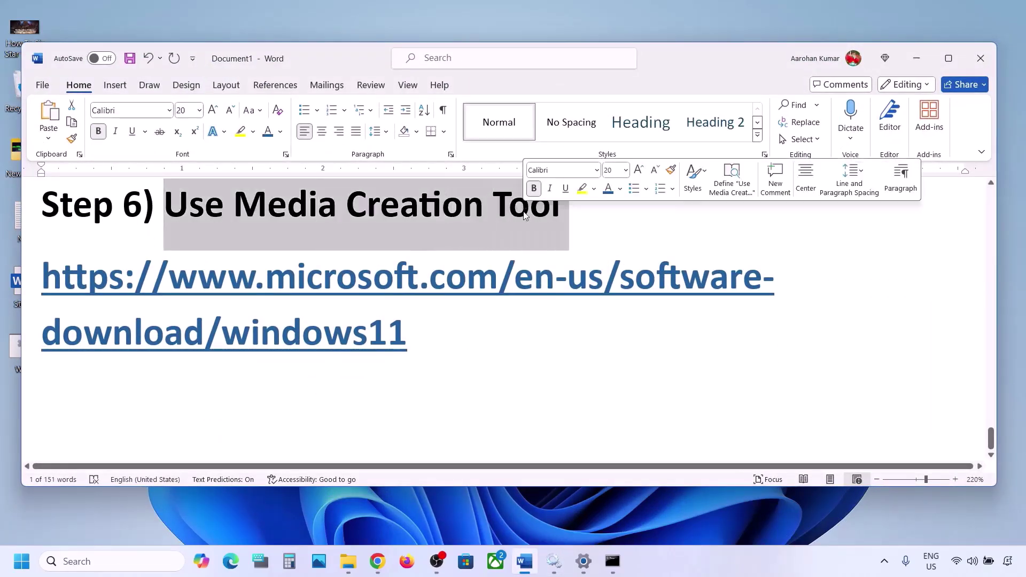
pyautogui.click(727, 561)
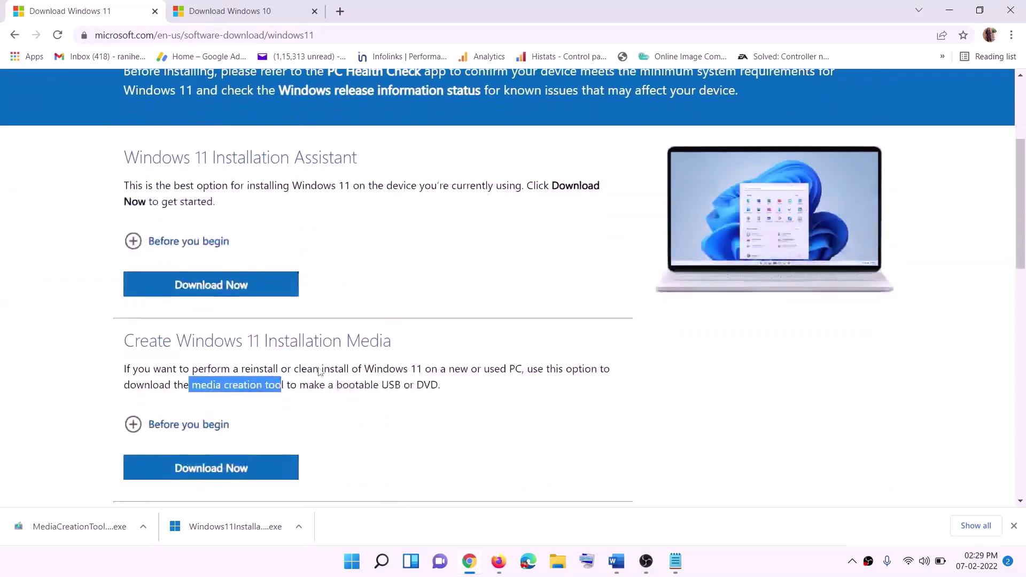
# Step: Download the media creation tool from the Create Windows 11 Installation Media section and launch it, allowing it to make changes
pyautogui.scroll(-1, 320, 372)
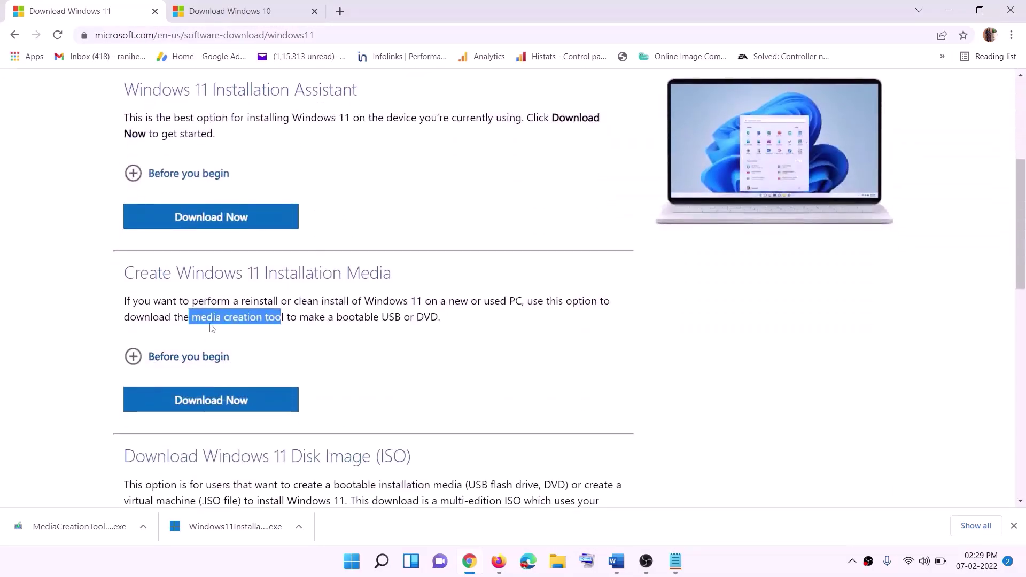
pyautogui.moveTo(191, 318); pyautogui.dragTo(296, 317)
pyautogui.click(204, 406)
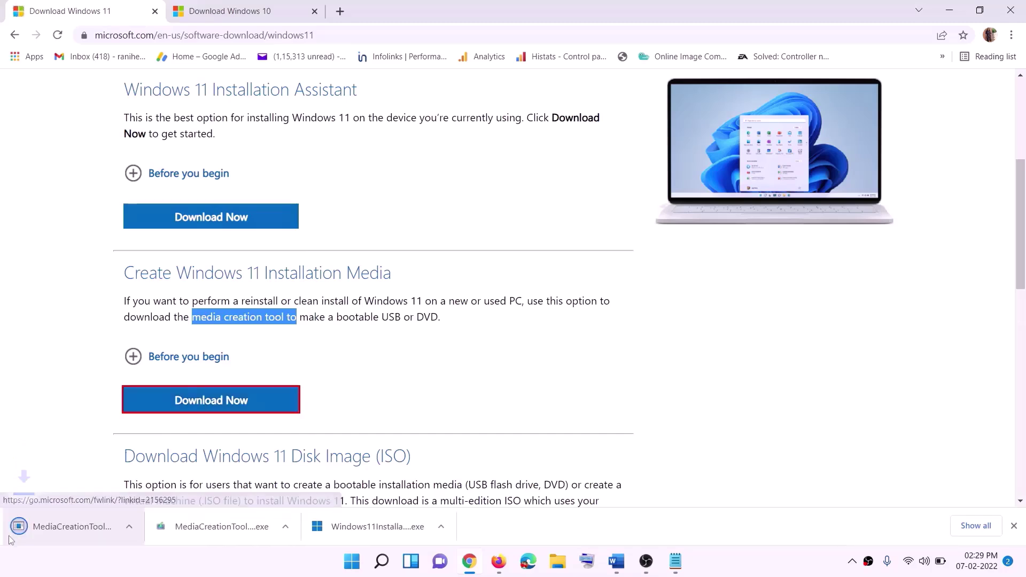
pyautogui.click(70, 530)
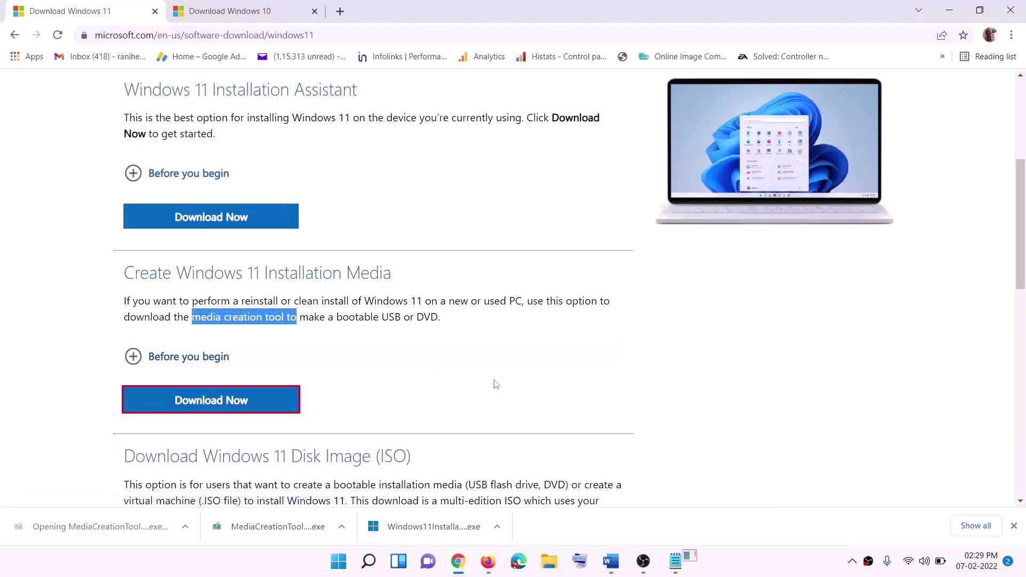
pyautogui.click(452, 391)
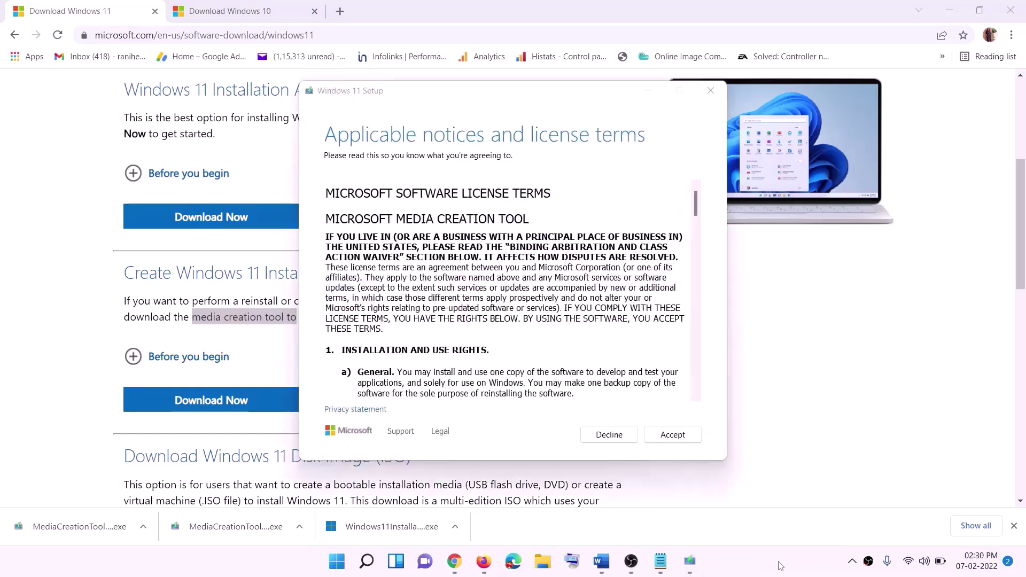
# Step: In Windows 11 Setup, accept the license terms, keep the recommended language and edition, and choose ISO file media with Desktop as the save location
pyautogui.click(672, 434)
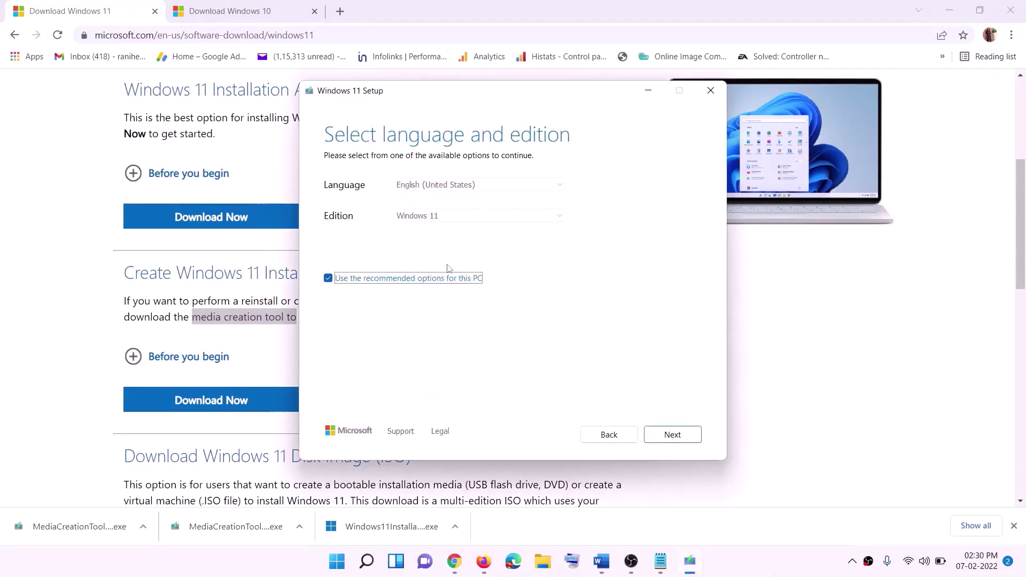
pyautogui.click(664, 437)
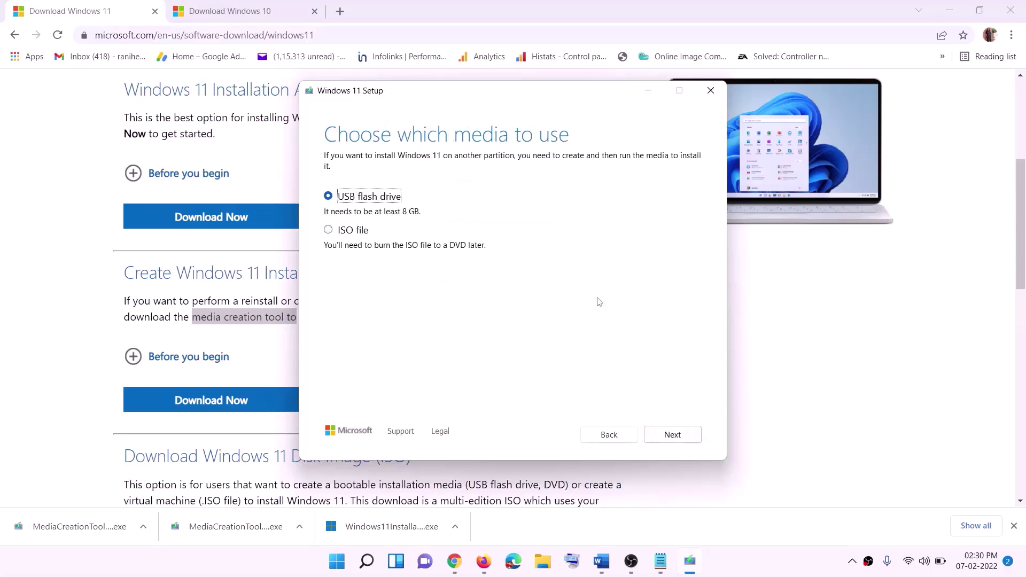
pyautogui.click(384, 230)
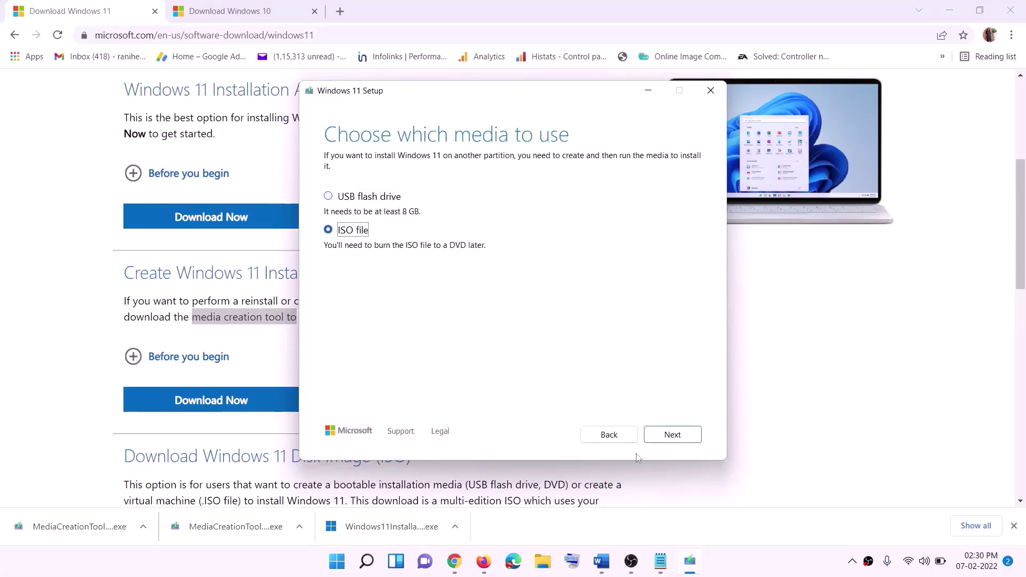
pyautogui.click(678, 435)
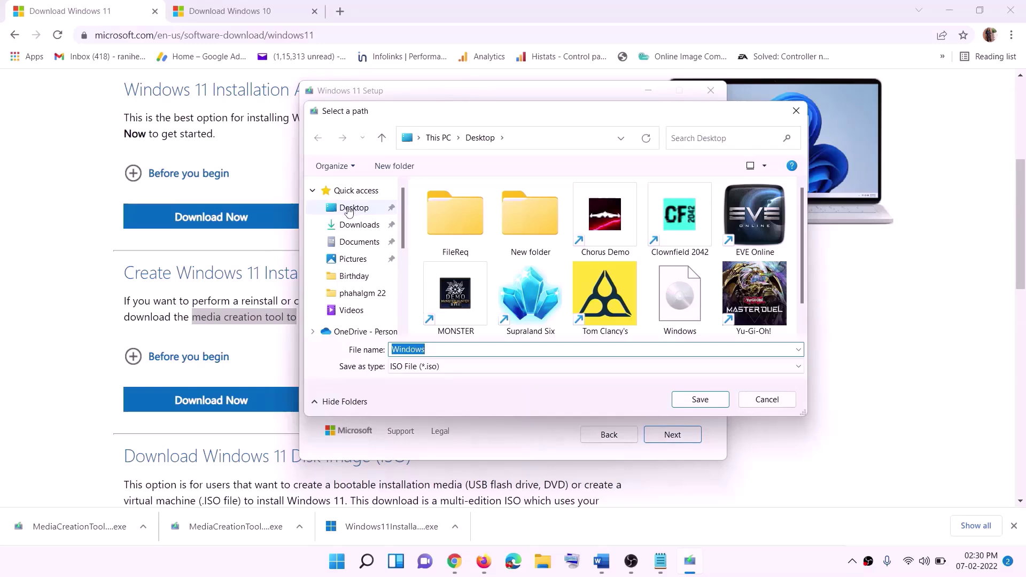
pyautogui.click(383, 210)
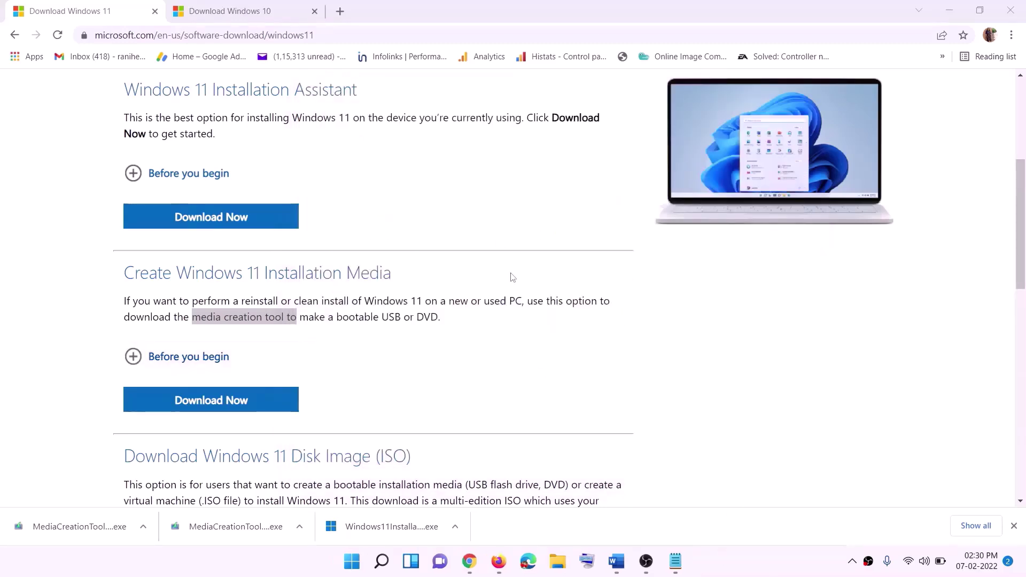
# Step: Mount the Windows ISO file from the desktop, run its setup application, and proceed past the Install Windows 11 page with the default options
pyautogui.press('super+d')
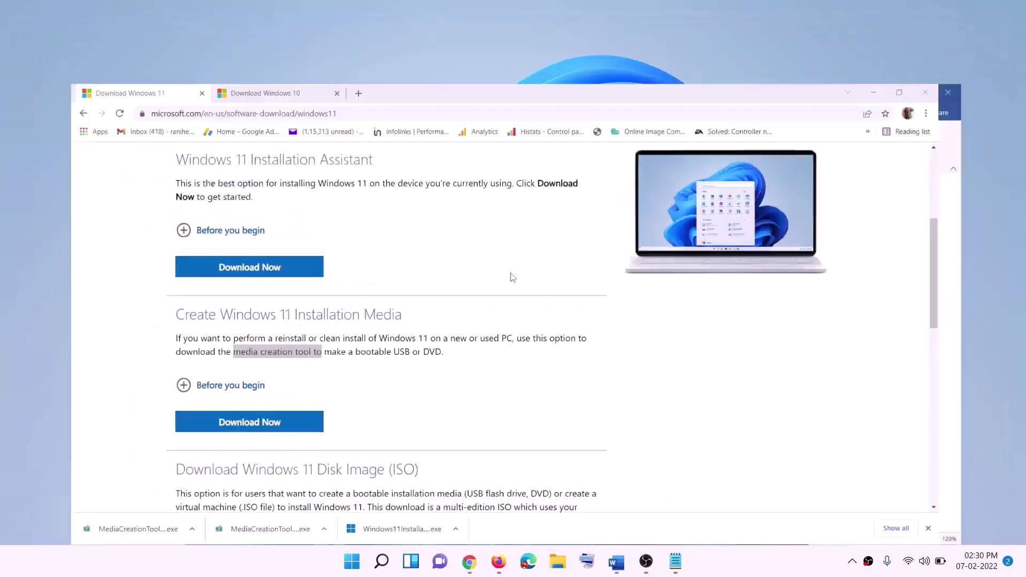
pyautogui.moveTo(251, 31); pyautogui.dragTo(409, 328)
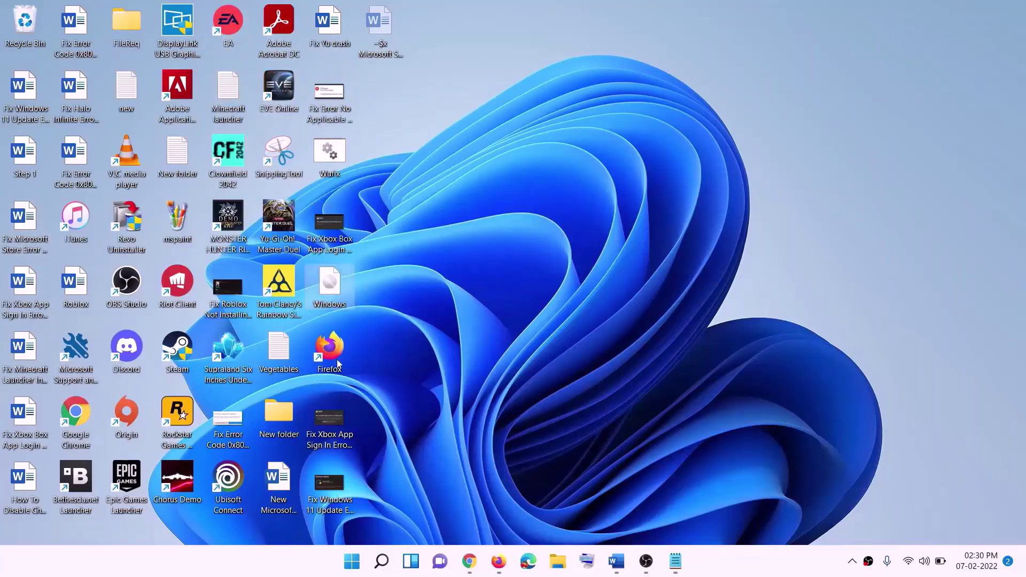
pyautogui.doubleClick(331, 289)
pyautogui.click(325, 374)
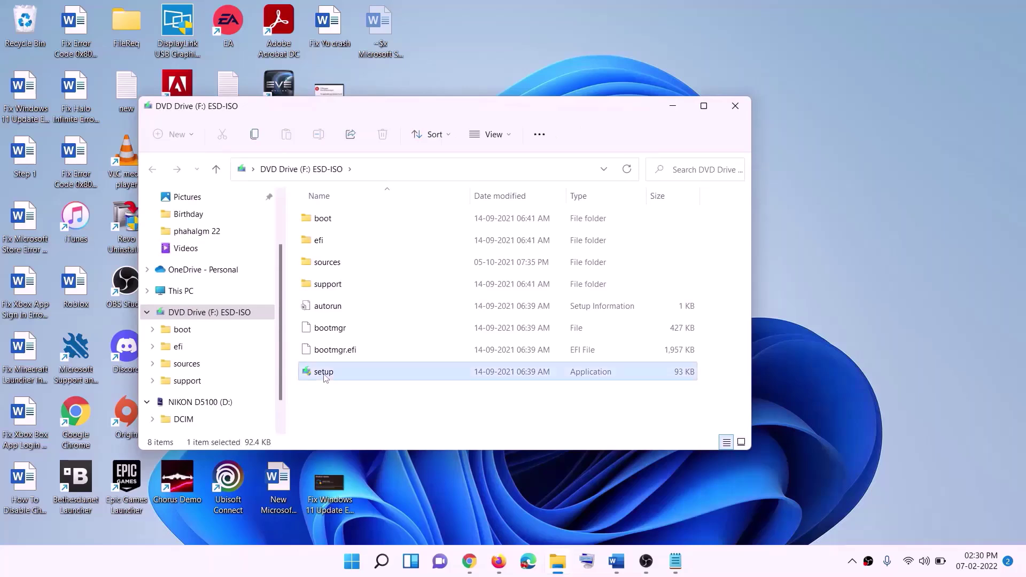
pyautogui.doubleClick(353, 375)
pyautogui.click(440, 418)
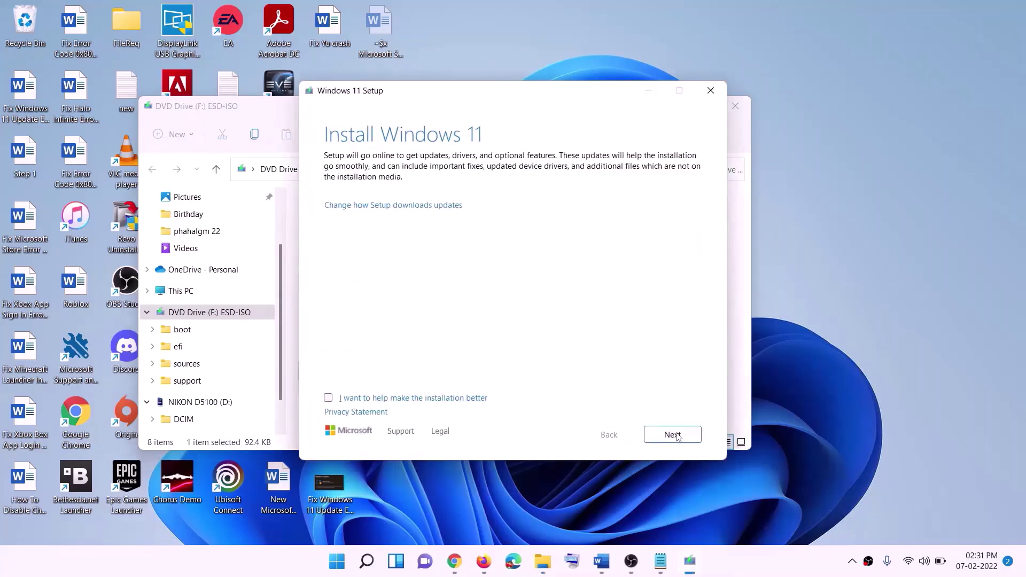
pyautogui.click(672, 435)
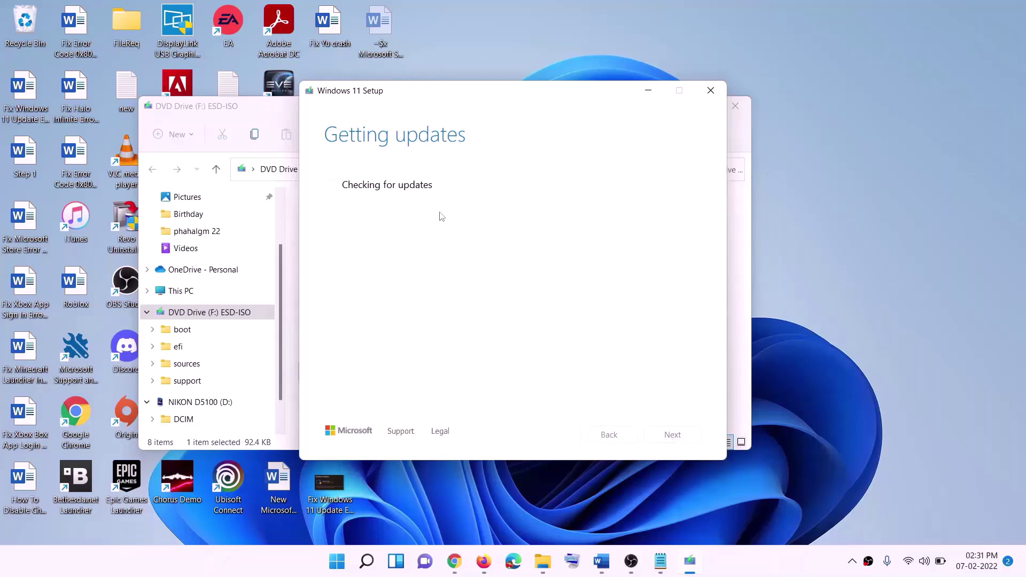
# Step: Switch to the Word document and examine the Ready to install screenshot, including the Keep personal files and apps choice and the Install option
pyautogui.hotkey('alt', 'Tab')
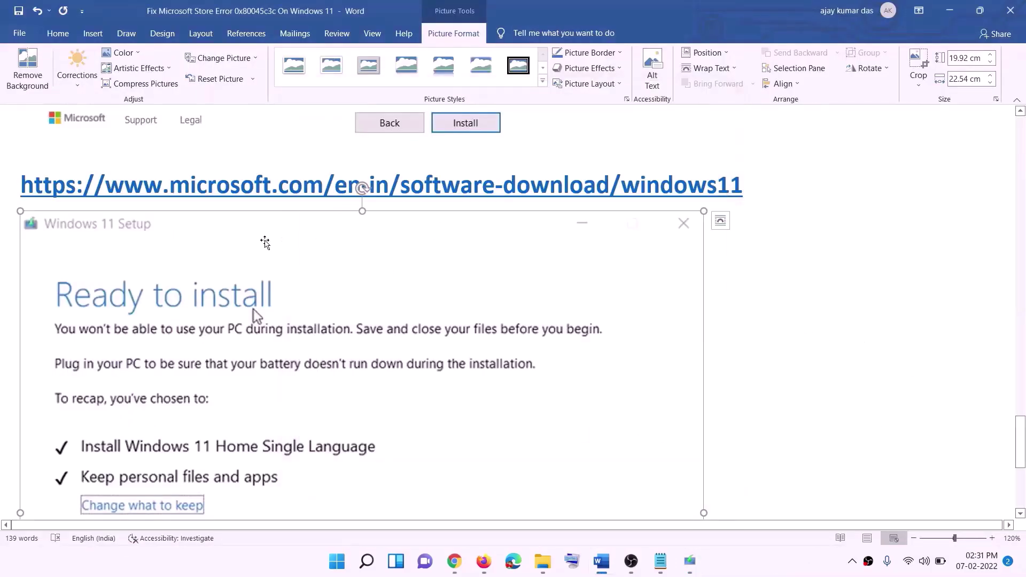
pyautogui.scroll(-3, 251, 243)
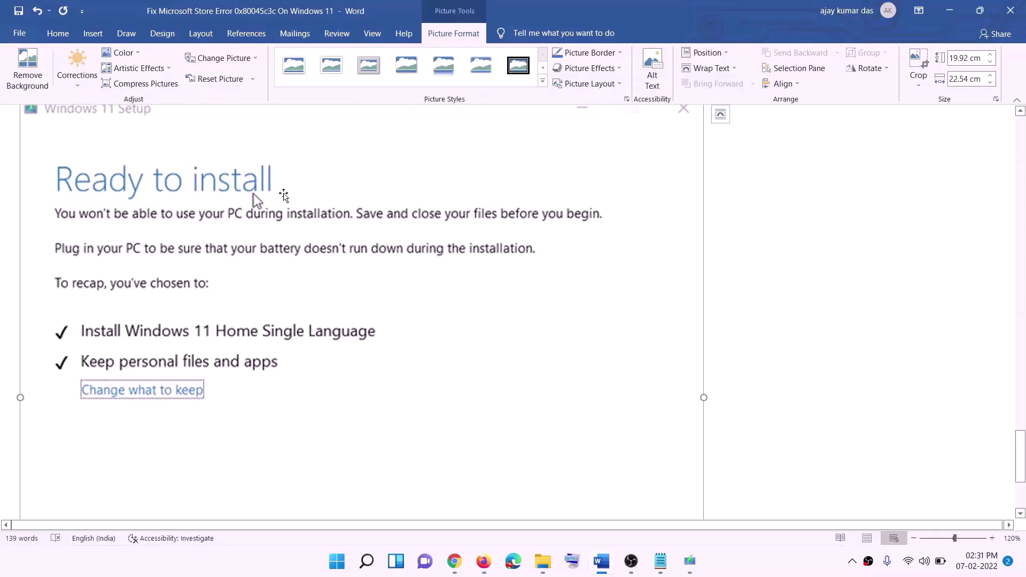
pyautogui.scroll(-1, 251, 262)
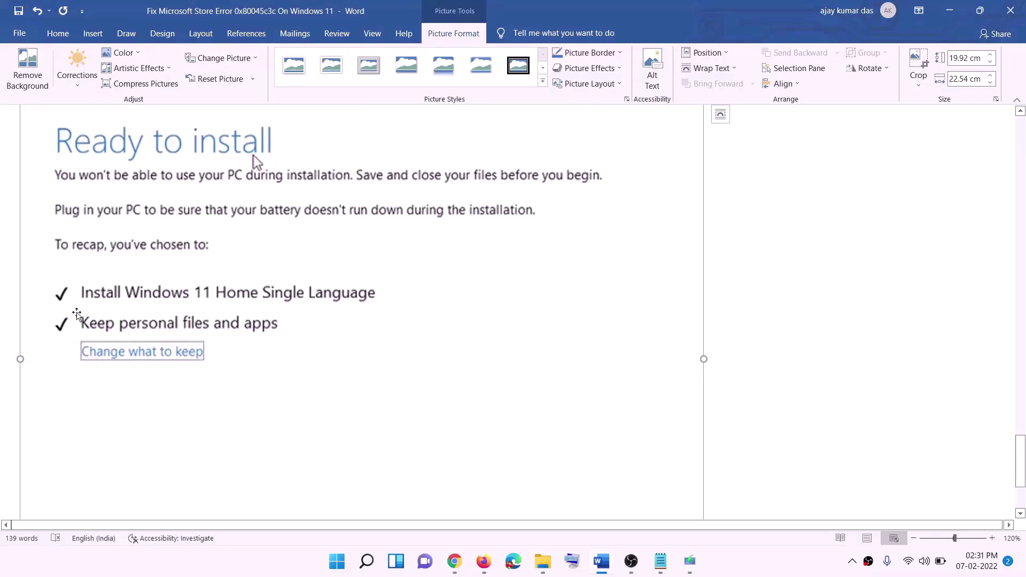
pyautogui.scroll(-3, 339, 333)
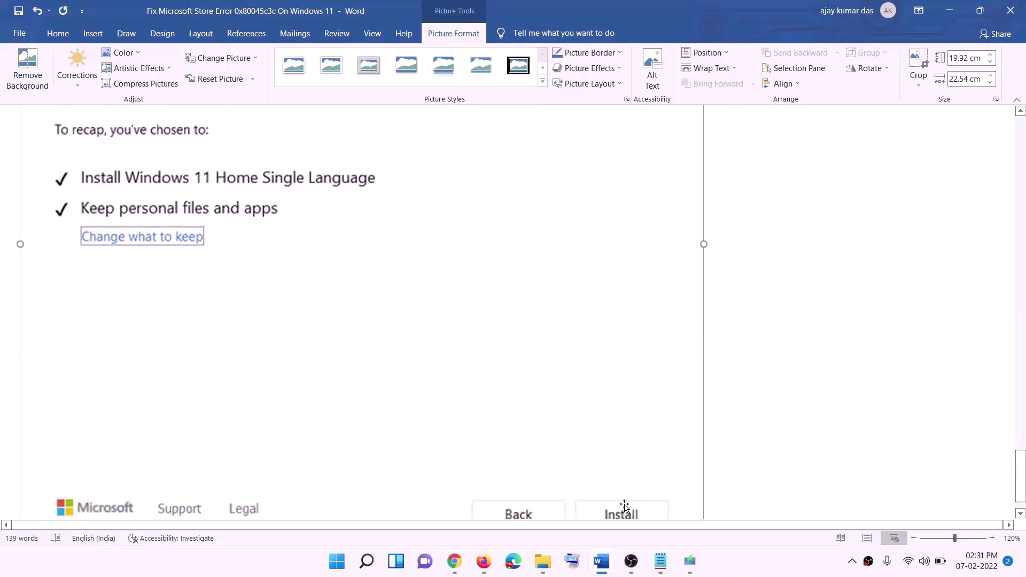
pyautogui.scroll(4, 546, 398)
pyautogui.scroll(3, 545, 399)
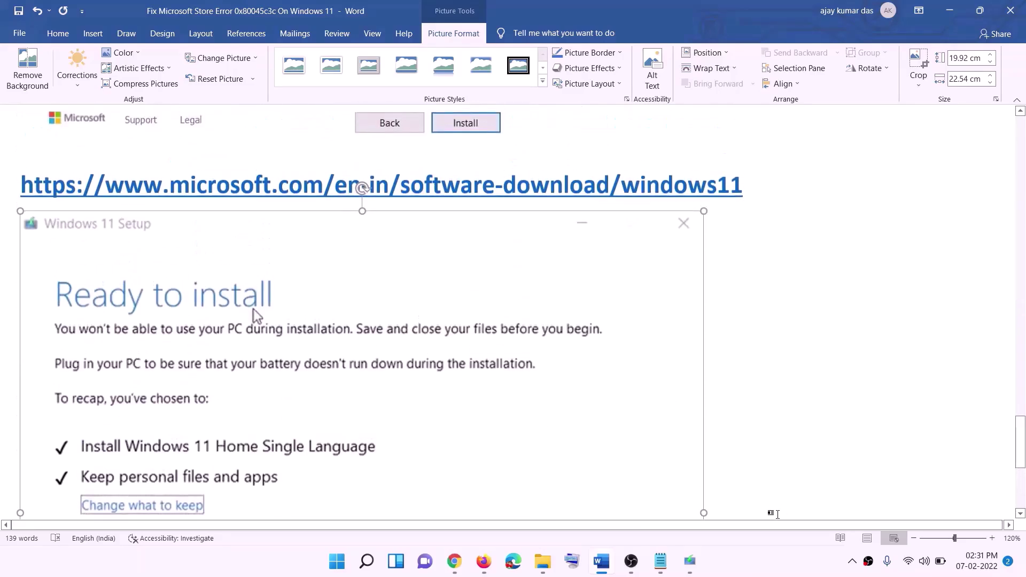